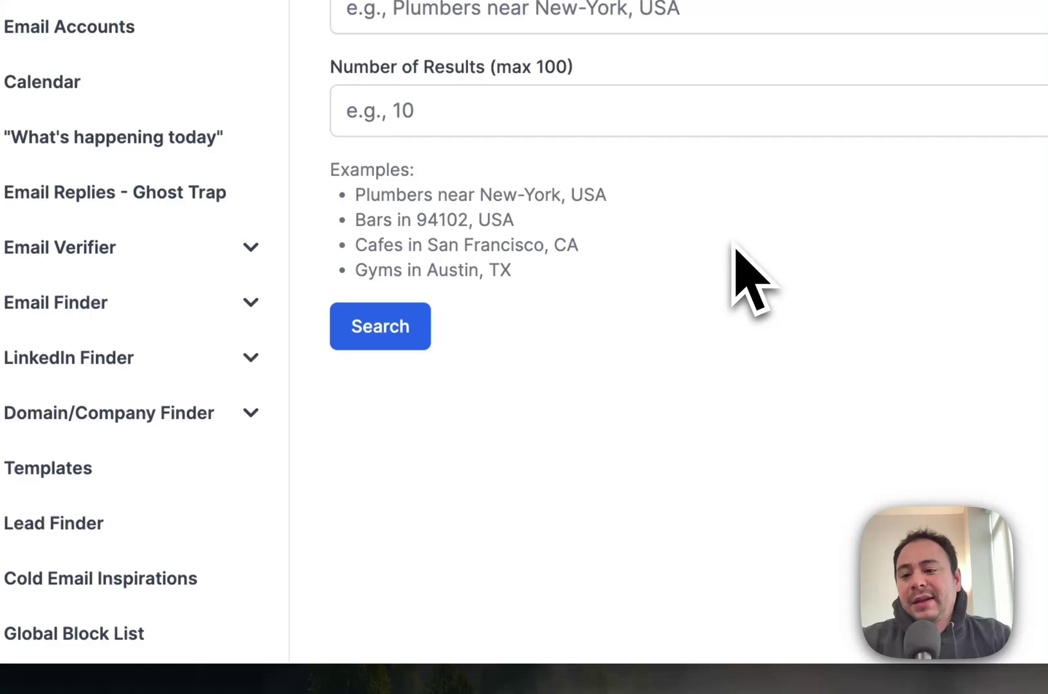
# Open the Google Maps scraper's Get Leads form from Lead Finder.
pyautogui.click(135, 523)
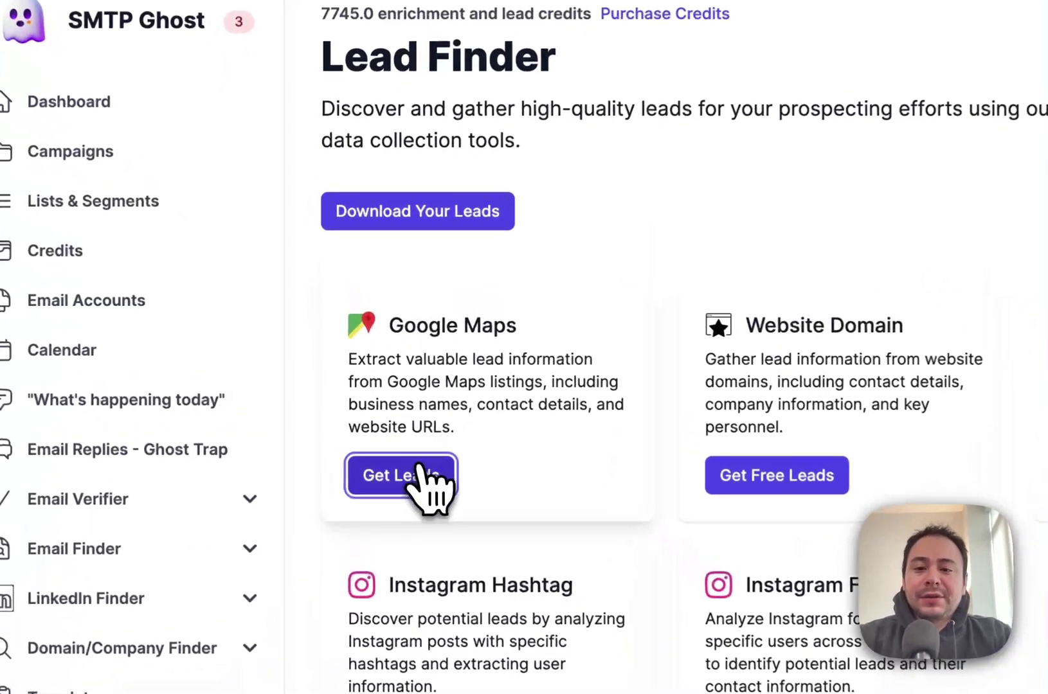
pyautogui.click(377, 401)
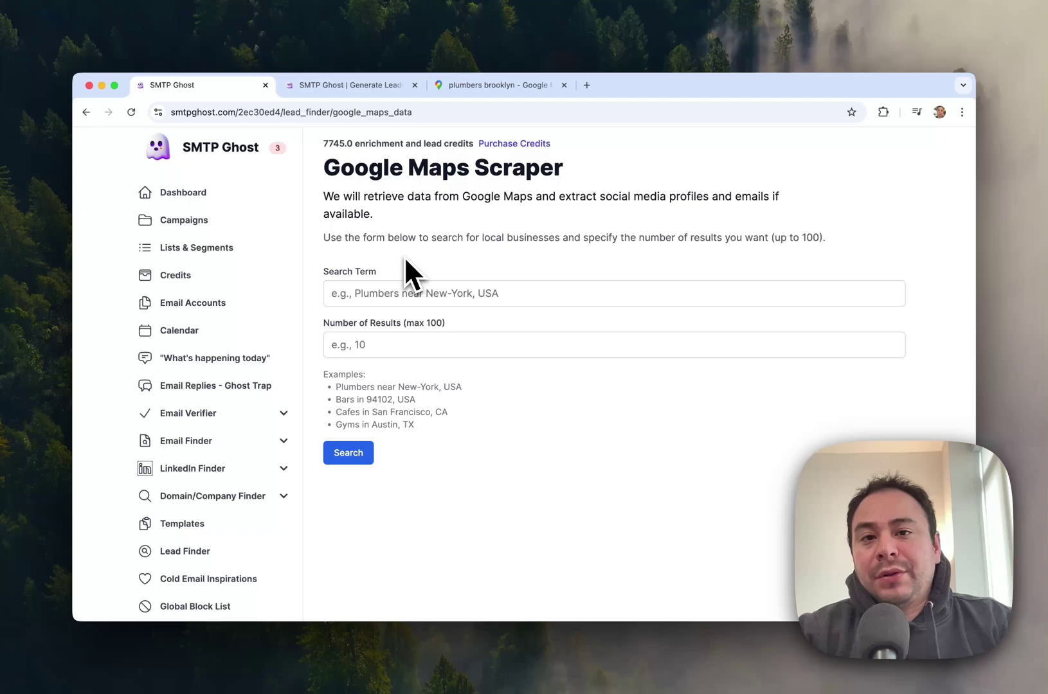
# Bring up the 'plumbers brooklyn' Google Maps results and scroll through the listed plumbing businesses.
pyautogui.click(497, 84)
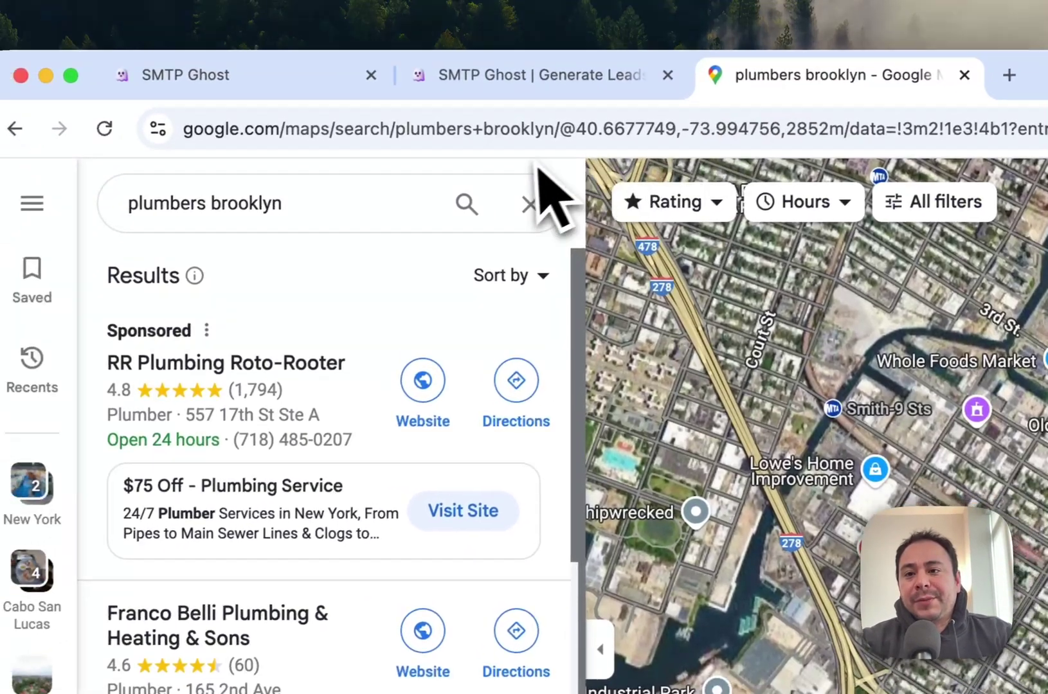
pyautogui.click(302, 205)
pyautogui.tripleClick(302, 205)
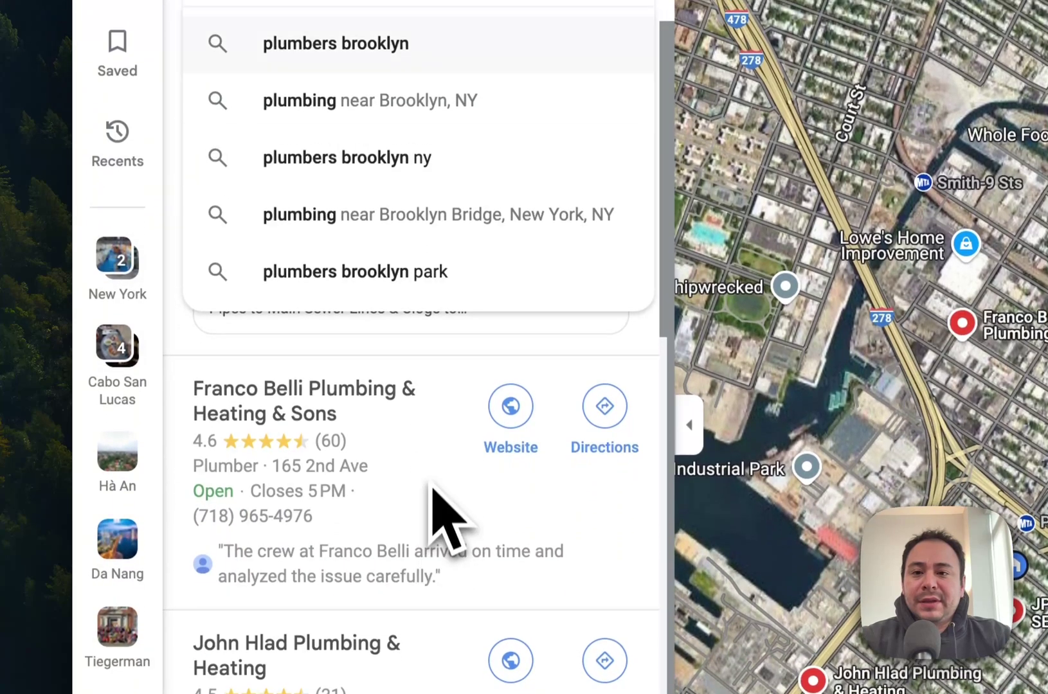
pyautogui.click(440, 285)
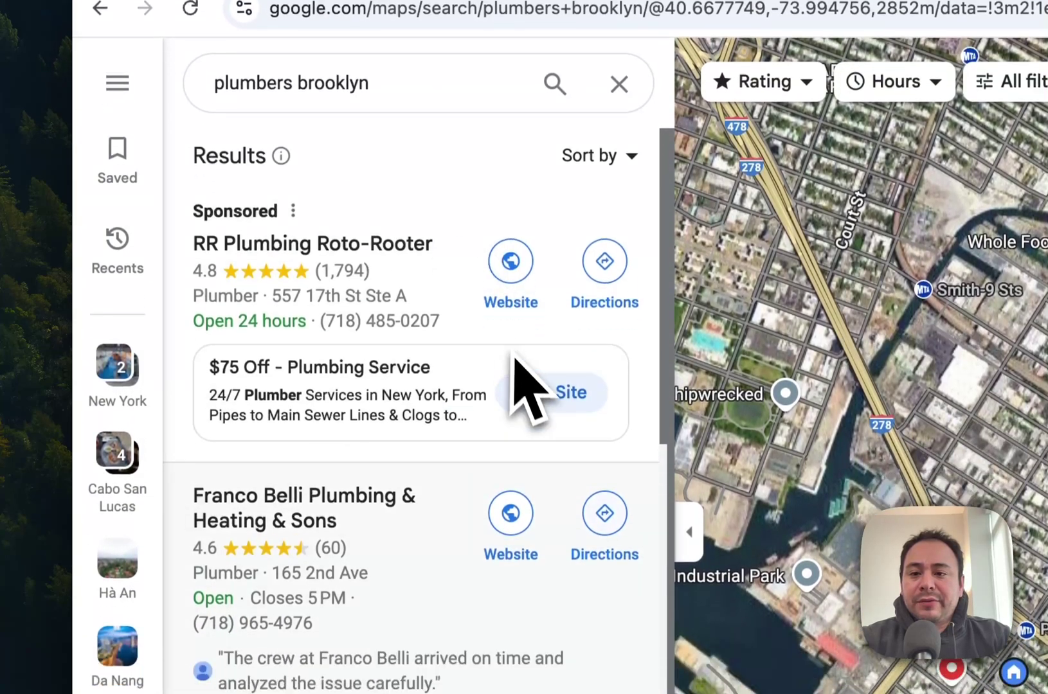
pyautogui.scroll(-5, 521, 380)
pyautogui.scroll(-3, 437, 553)
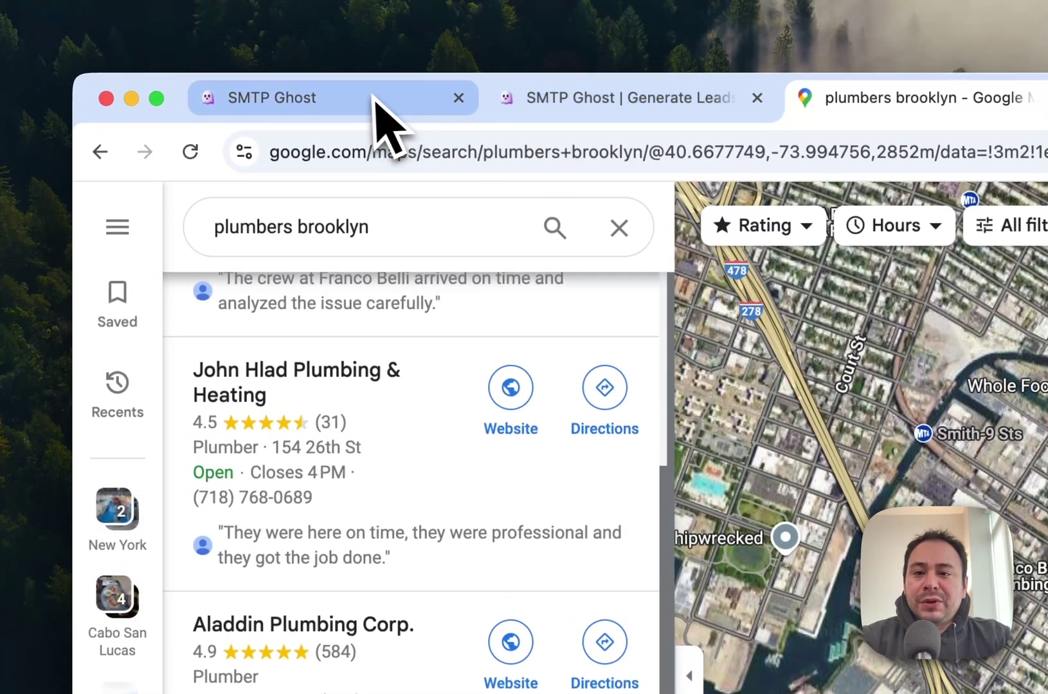
# Run a Google Maps scrape for 'plumbers brooklyn' with 100 results.
pyautogui.click(328, 24)
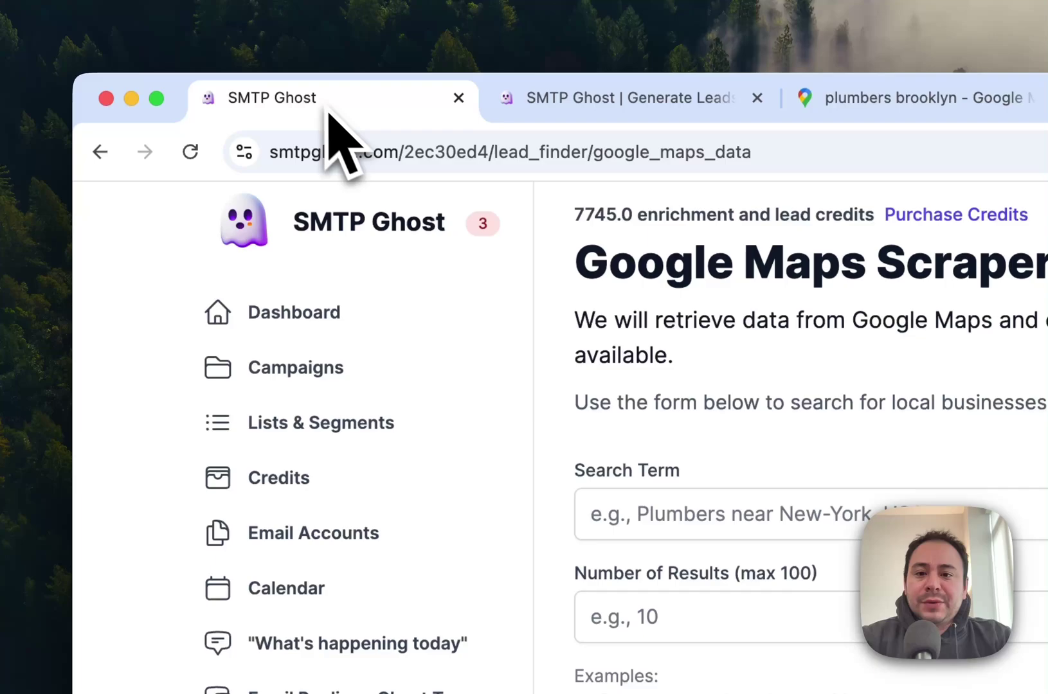
pyautogui.write('plumbers brooklyn')
pyautogui.click(724, 608)
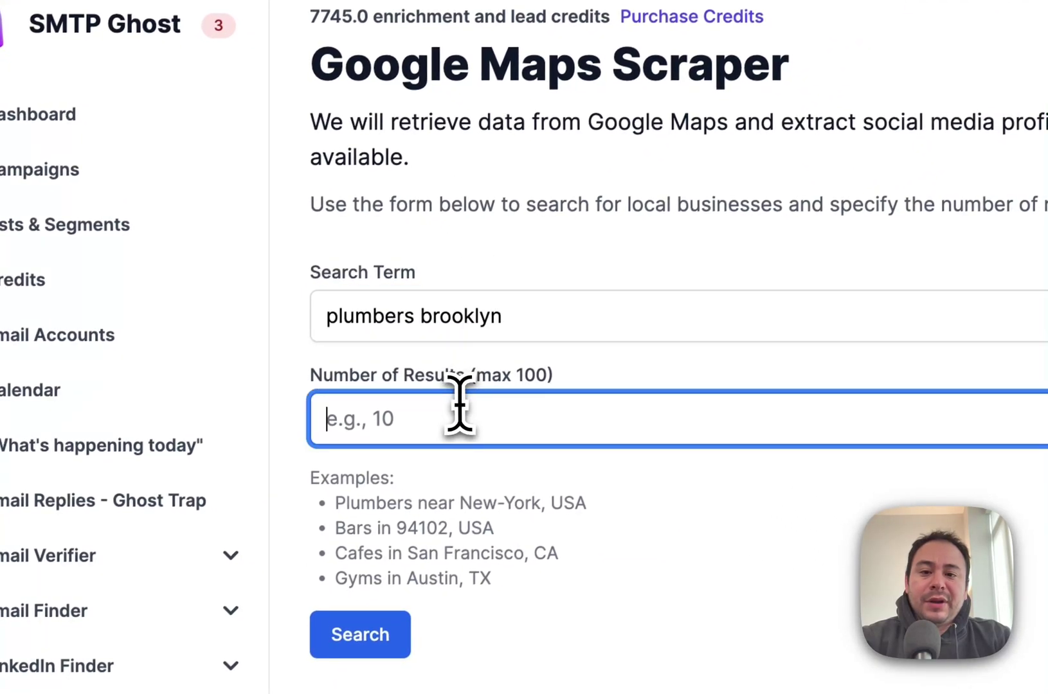
pyautogui.click(591, 564)
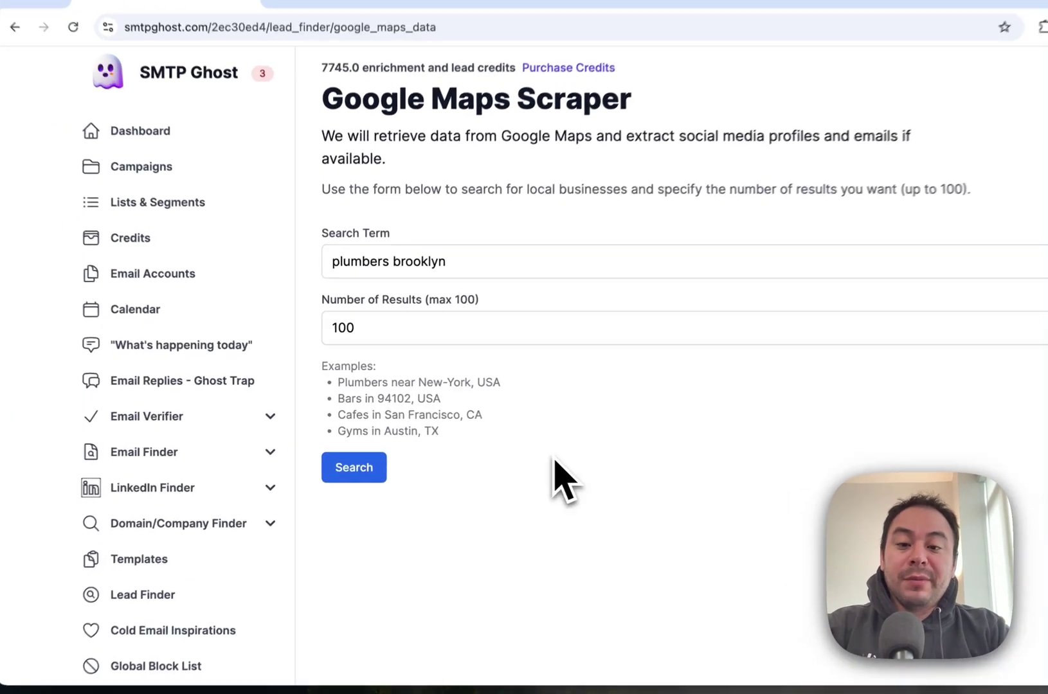
pyautogui.click(361, 505)
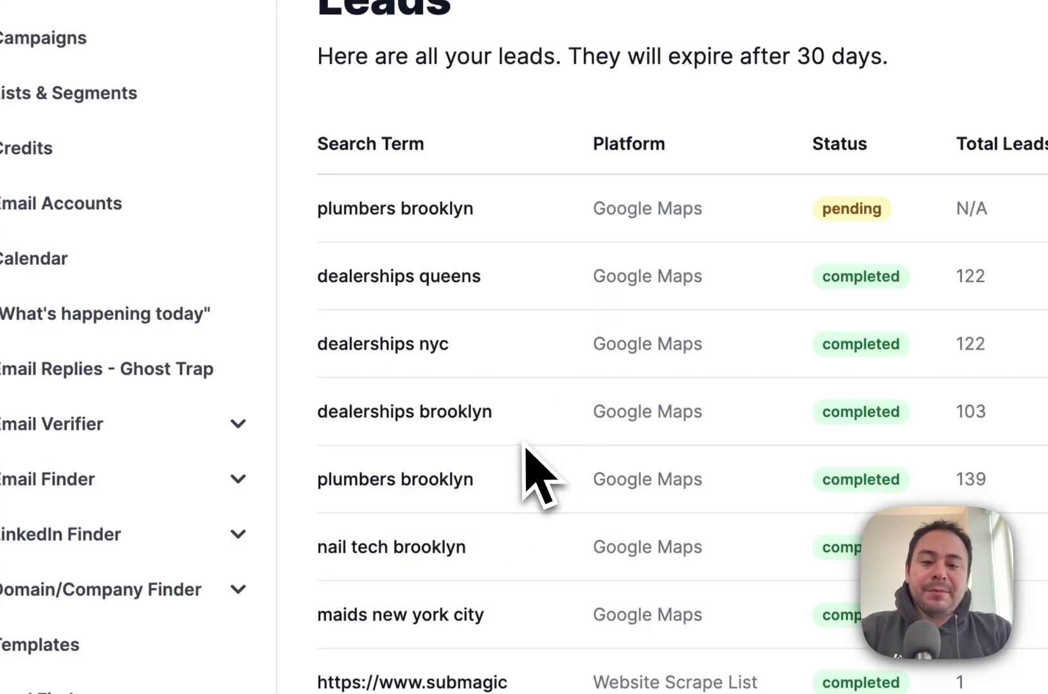
# Download the 139-lead plumbers brooklyn results as CSV and open google_maps_data_94c4d2.
pyautogui.scroll(-1, 526, 450)
pyautogui.scroll(-1, 450, 411)
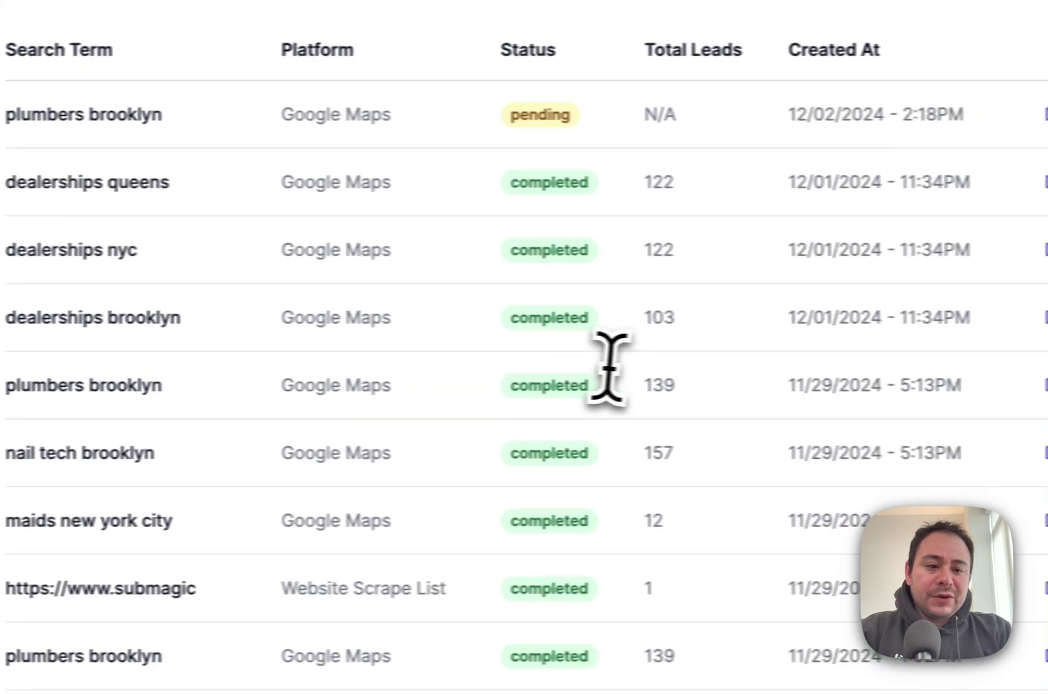
pyautogui.click(778, 392)
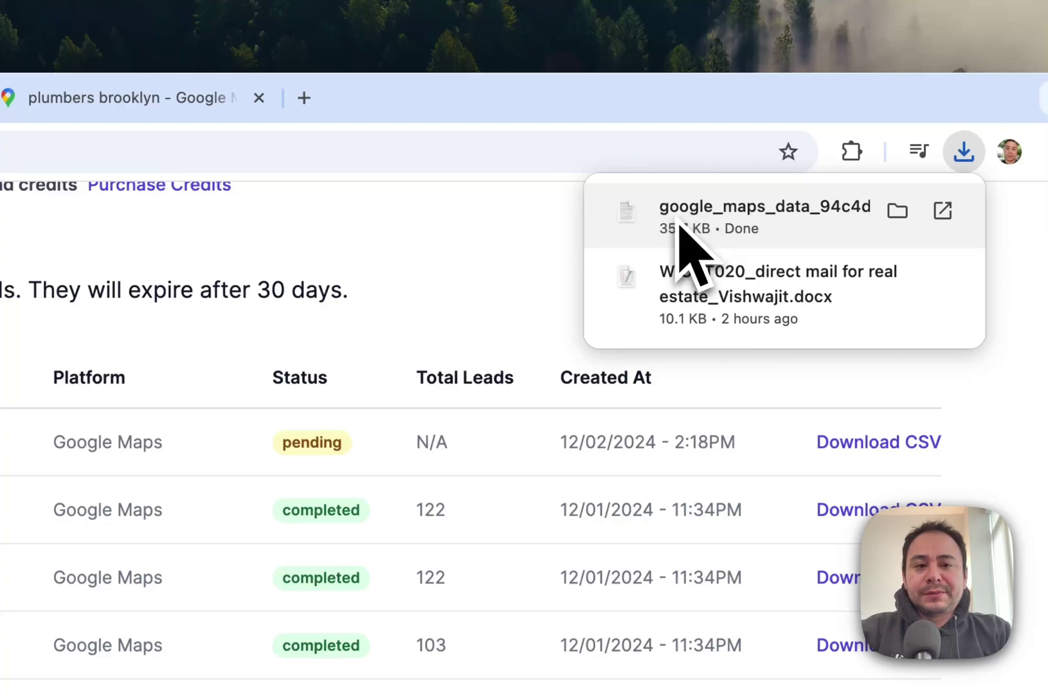
pyautogui.click(630, 238)
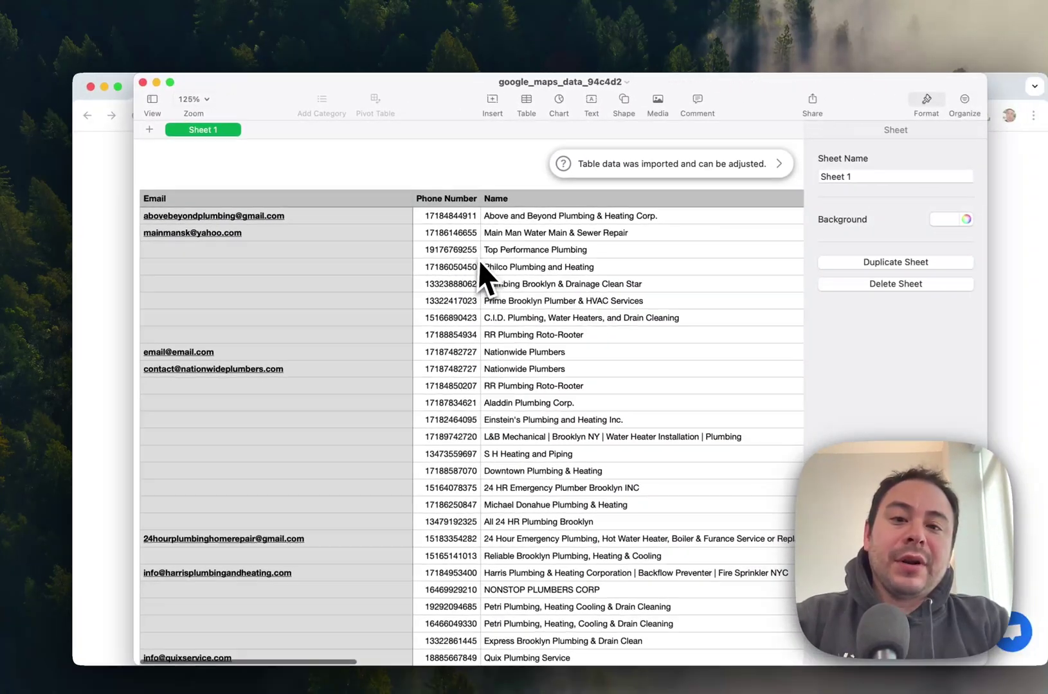
# Scroll through the spreadsheet's latitude, longitude, address, review, rating, website and place-link columns.
pyautogui.hscroll(5, 608, 429)
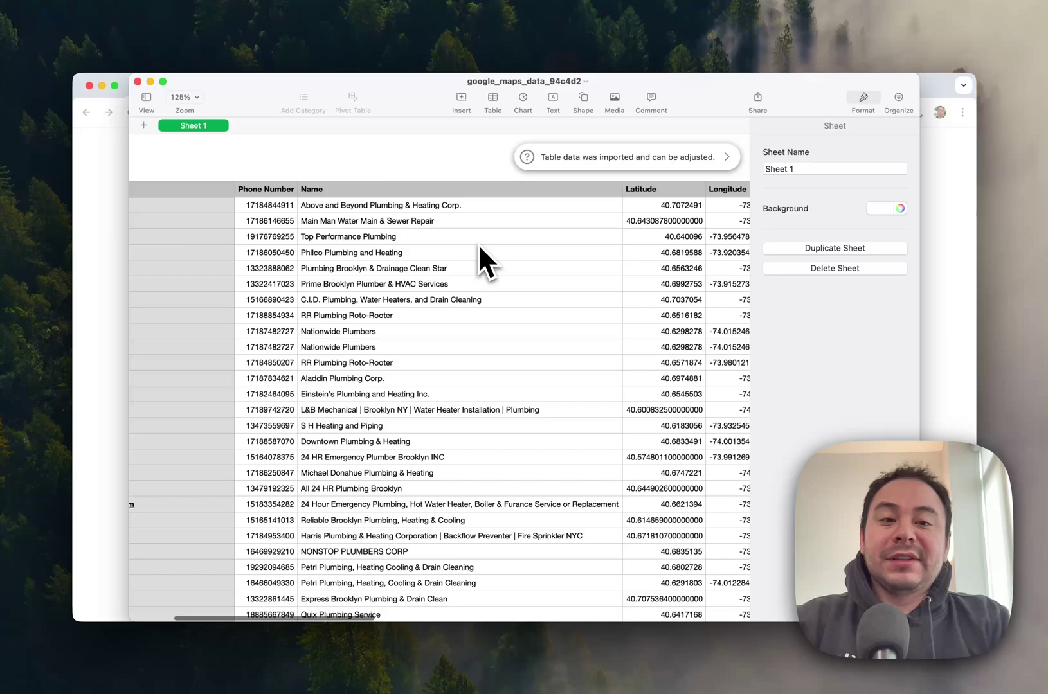
pyautogui.hscroll(8, 480, 246)
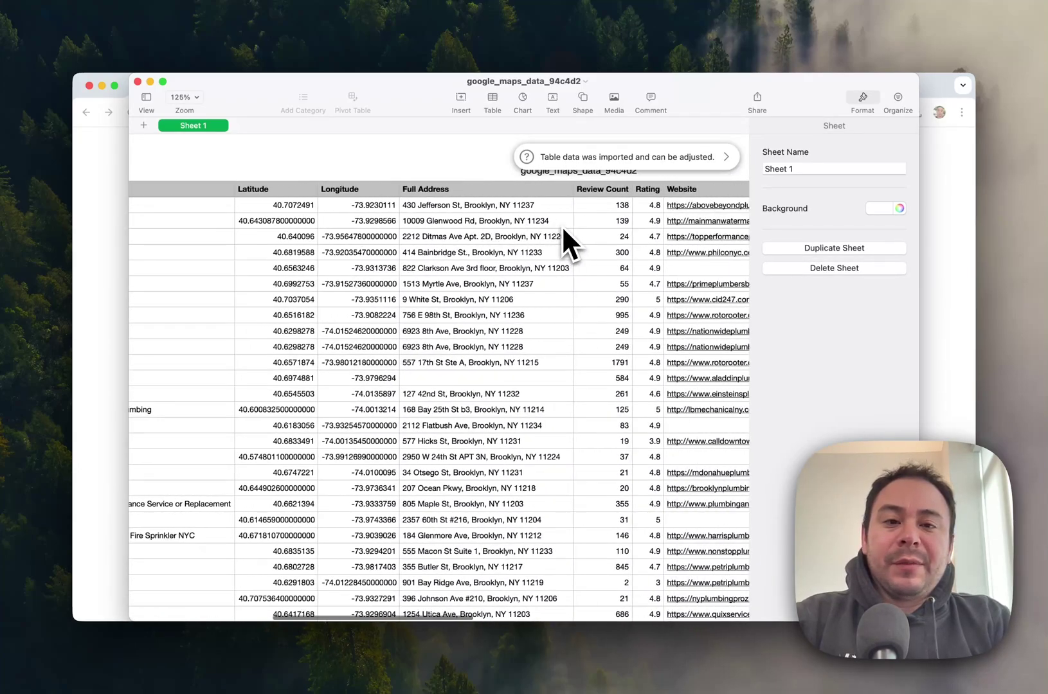
pyautogui.hscroll(10, 565, 233)
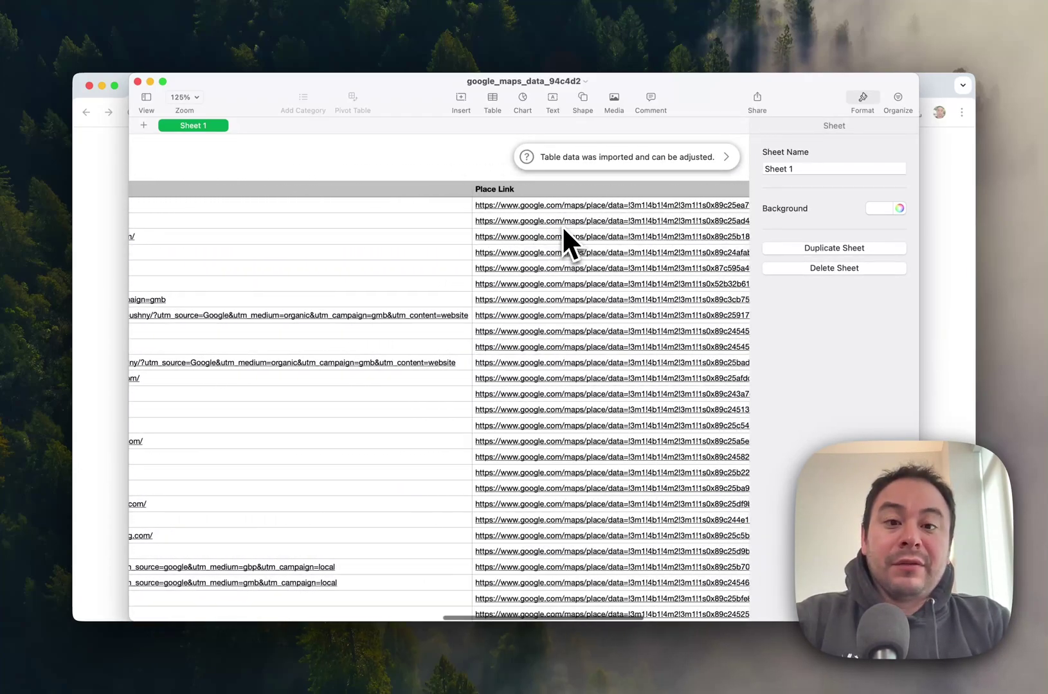
pyautogui.hscroll(5, 563, 230)
pyautogui.hscroll(-10, 563, 229)
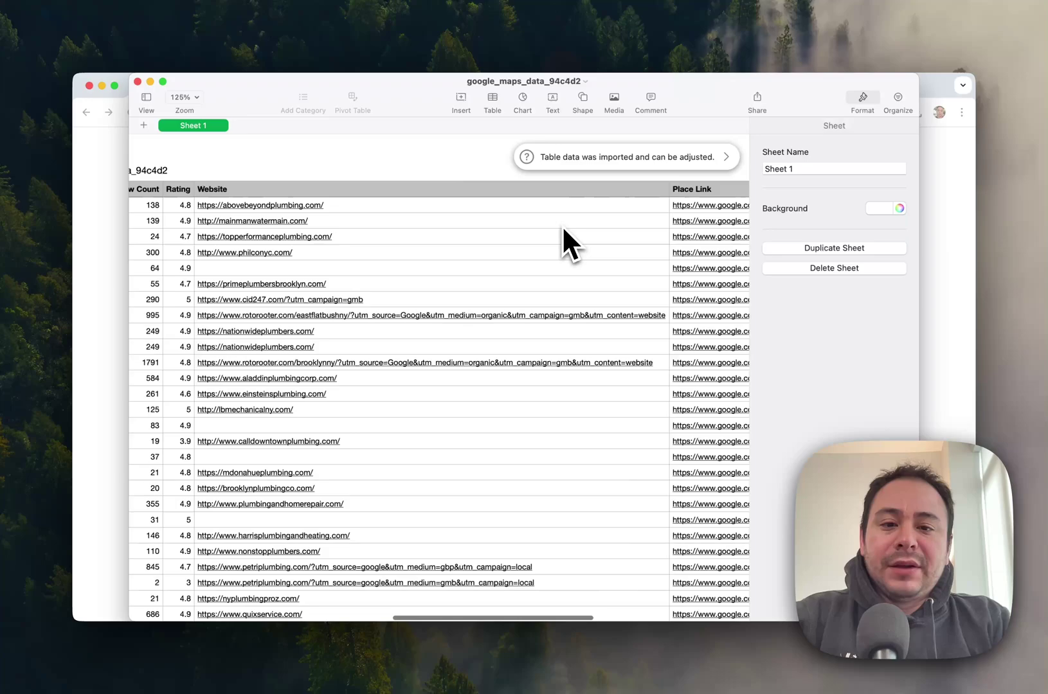
pyautogui.hscroll(10, 562, 226)
pyautogui.scroll(-3, 508, 341)
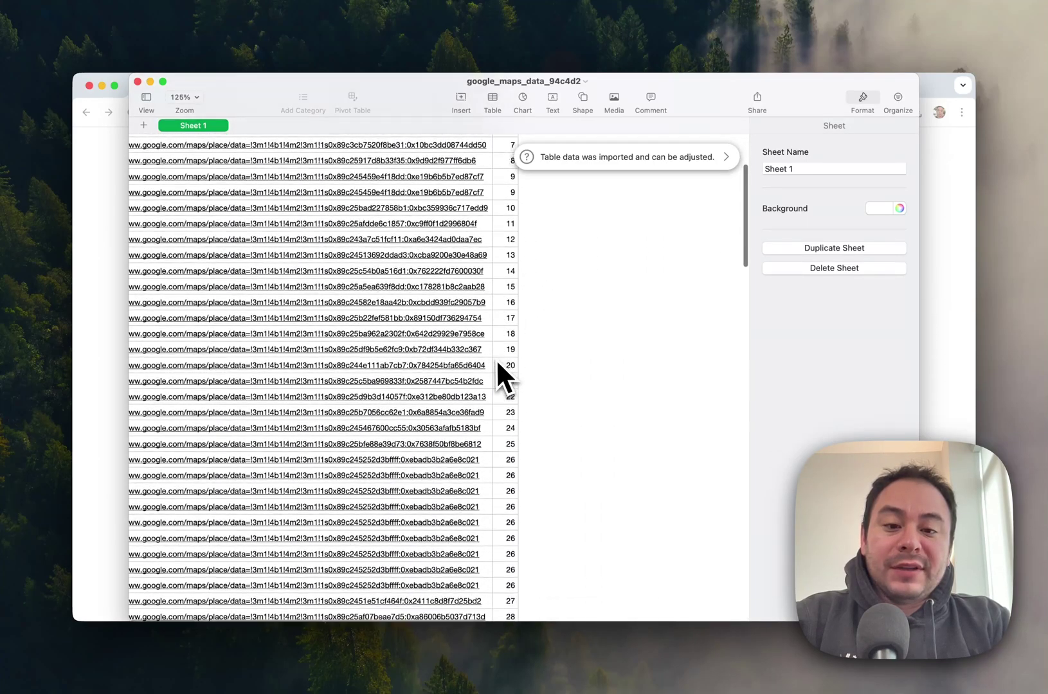
pyautogui.scroll(-3, 496, 365)
pyautogui.scroll(8, 494, 367)
pyautogui.hscroll(-15, 494, 367)
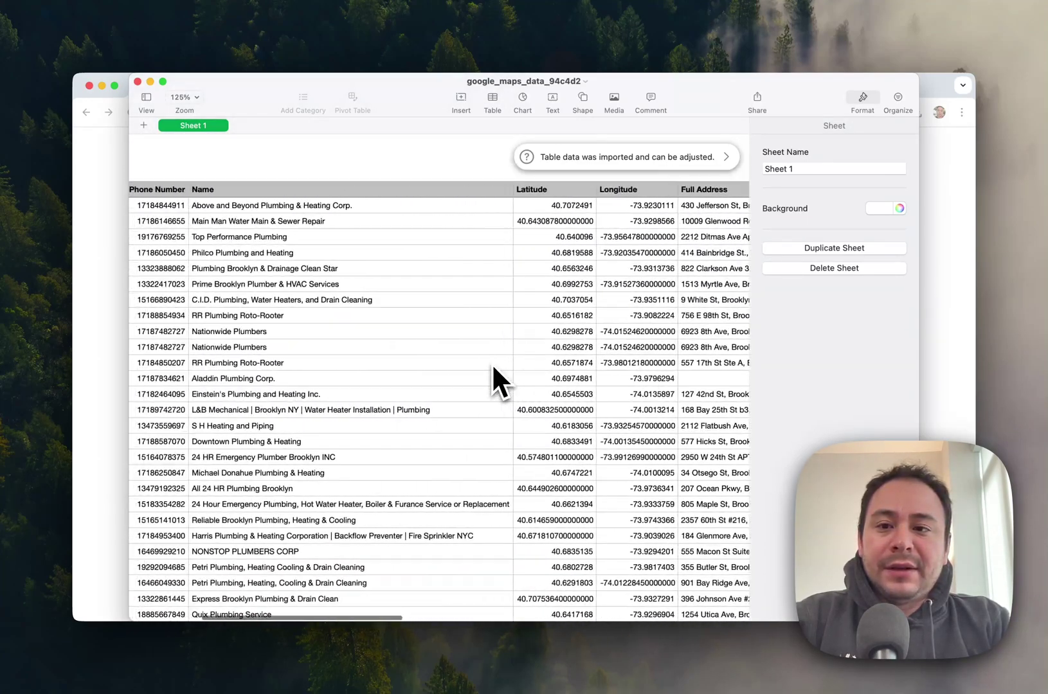
# Scroll through the exported plumbers' email, phone and name rows in Numbers.
pyautogui.hscroll(-8, 492, 364)
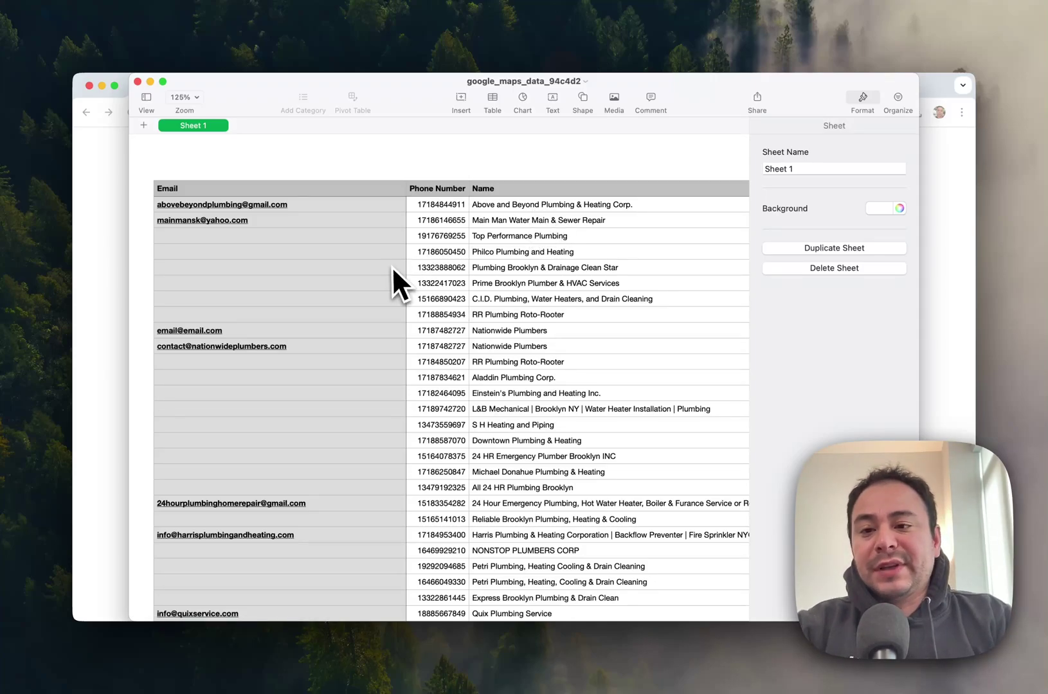
pyautogui.scroll(-15, 394, 318)
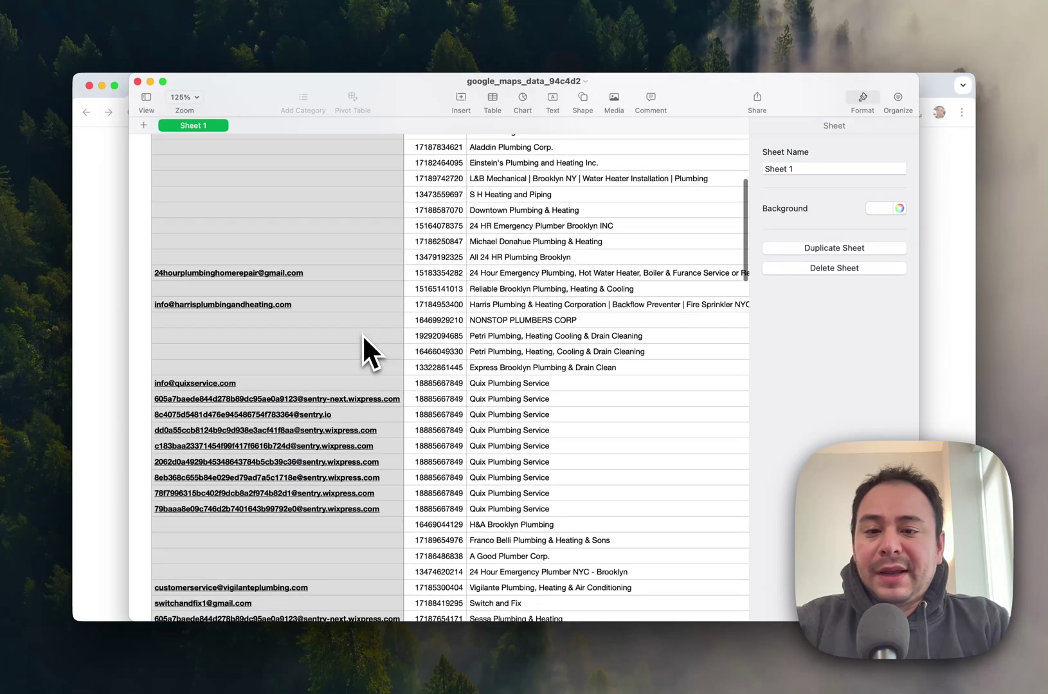
pyautogui.scroll(-20, 364, 337)
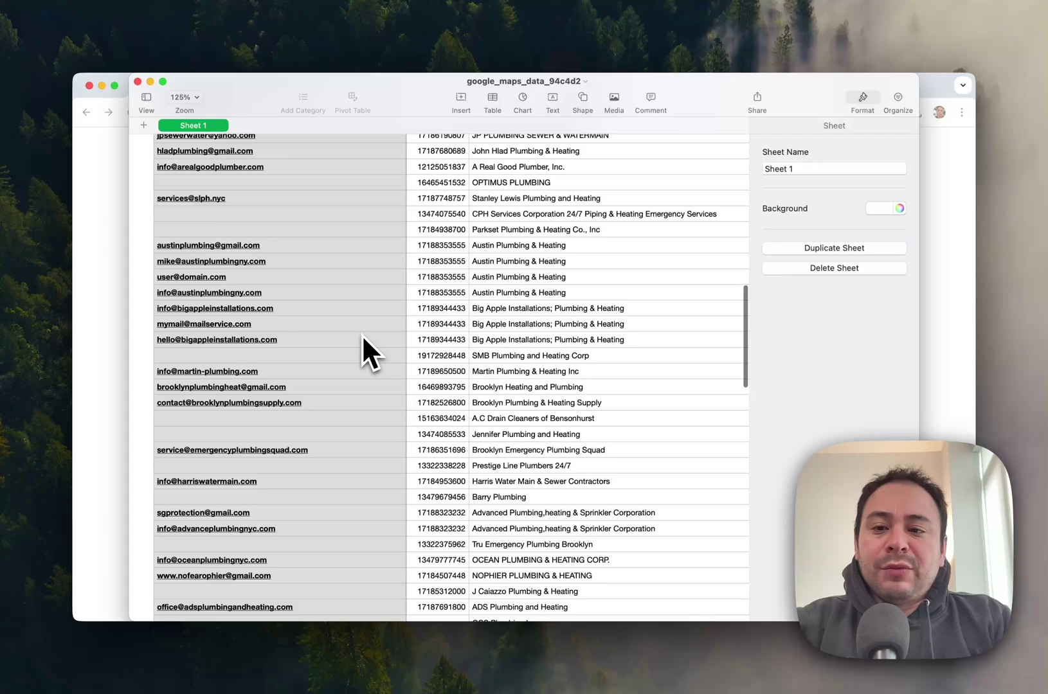
pyautogui.scroll(-5, 307, 309)
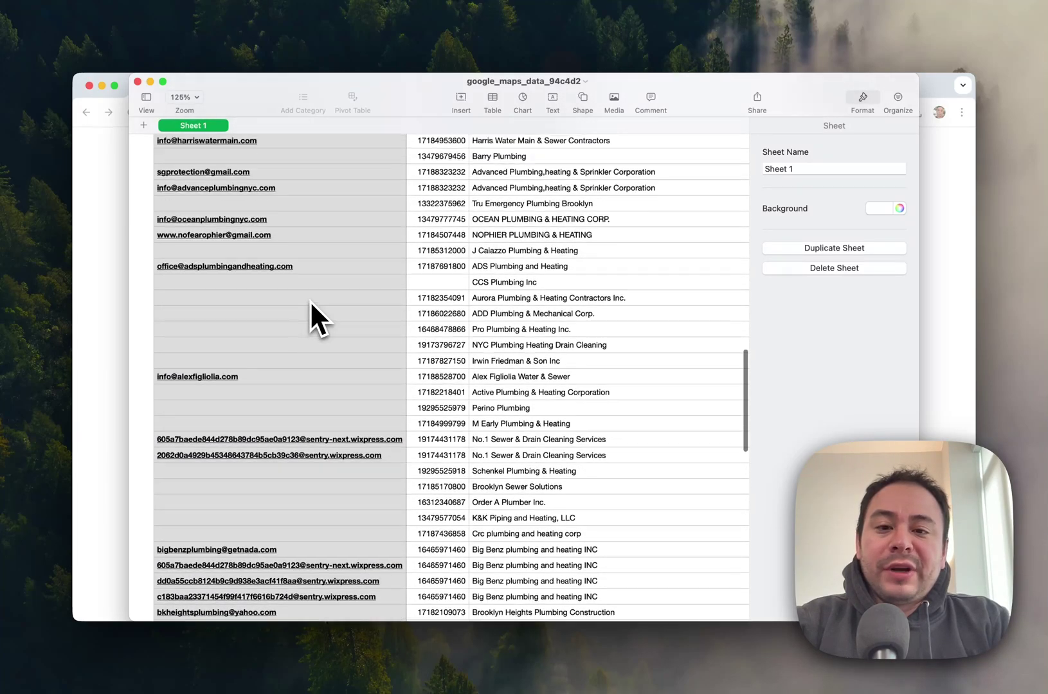
pyautogui.scroll(2, 311, 303)
pyautogui.hscroll(3, 311, 302)
pyautogui.scroll(4, 311, 302)
pyautogui.hscroll(5, 310, 302)
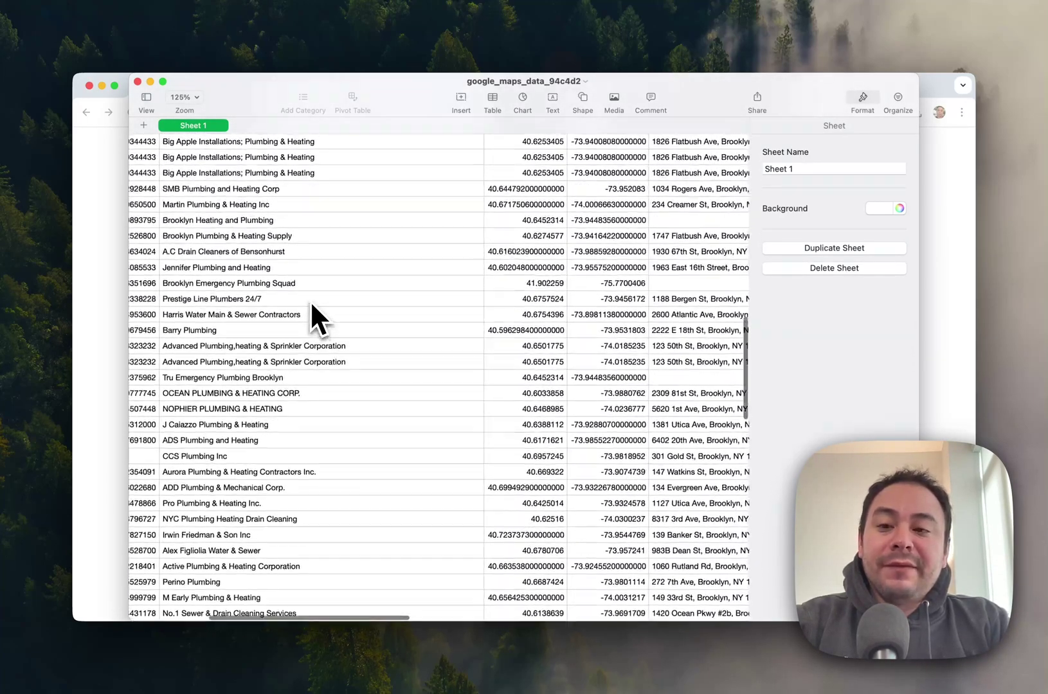
pyautogui.hscroll(-8, 311, 303)
pyautogui.scroll(-10, 311, 303)
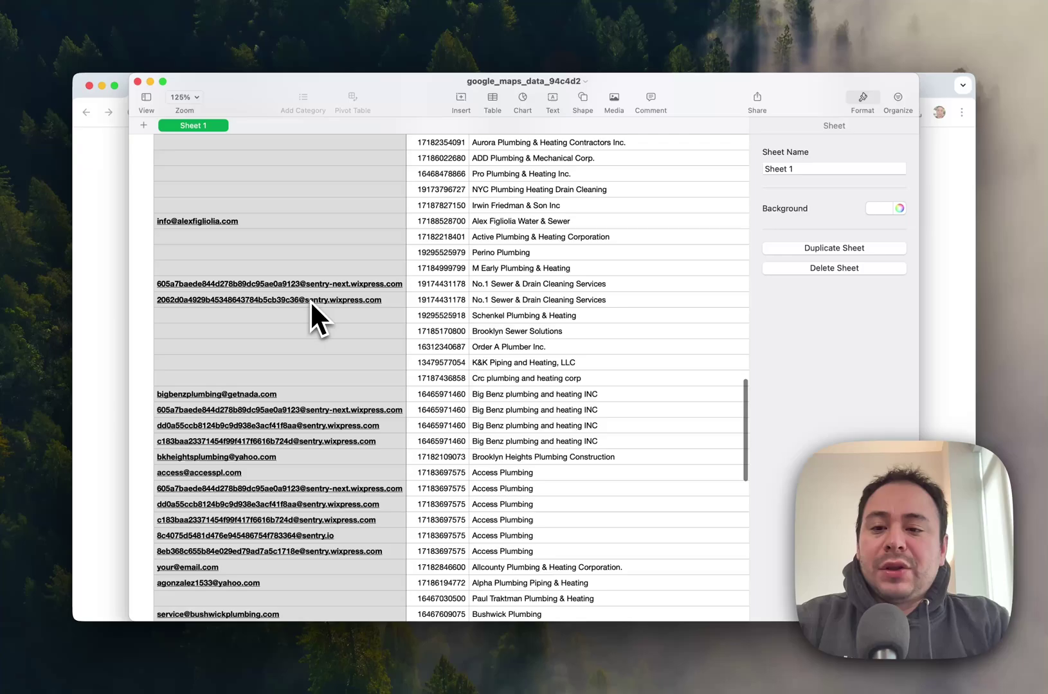
pyautogui.scroll(-12, 310, 302)
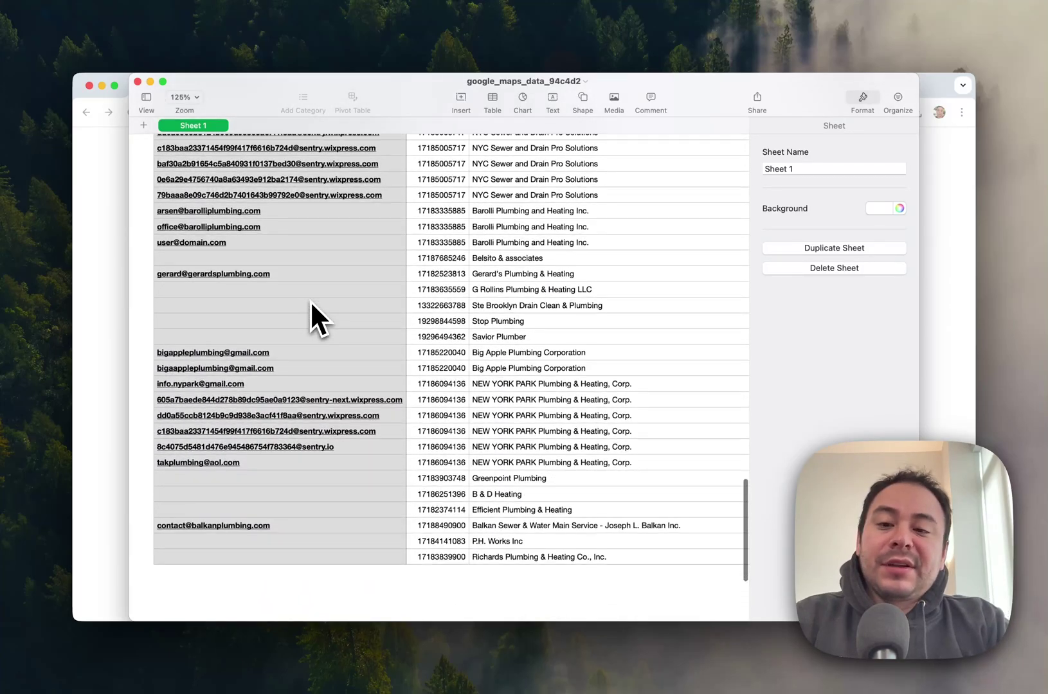
pyautogui.scroll(15, 311, 302)
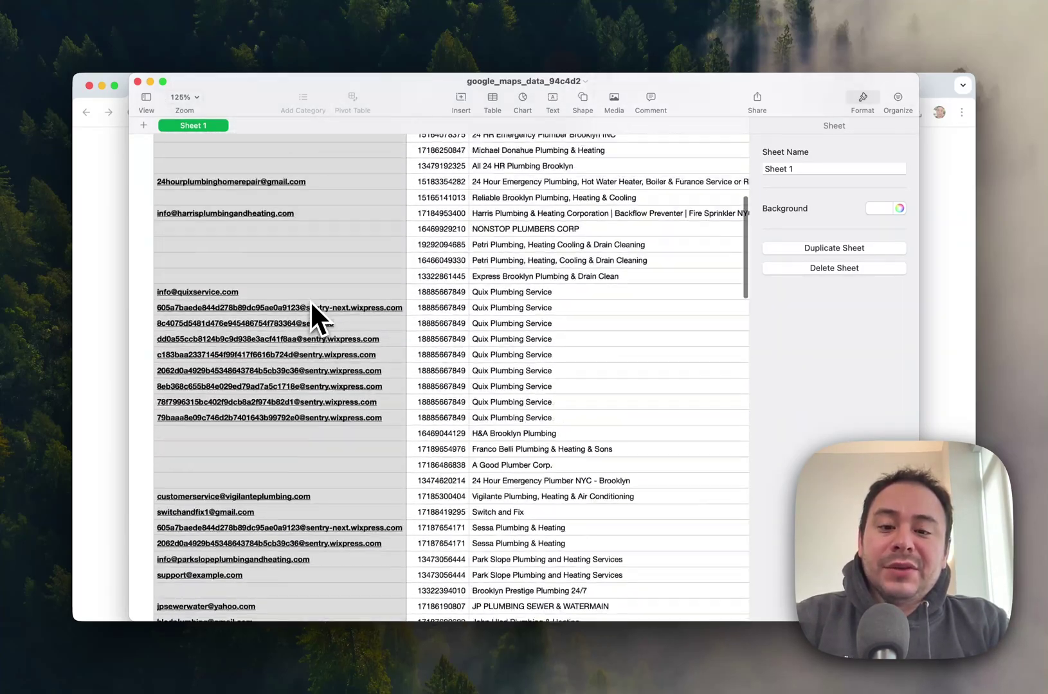
pyautogui.scroll(2, 311, 302)
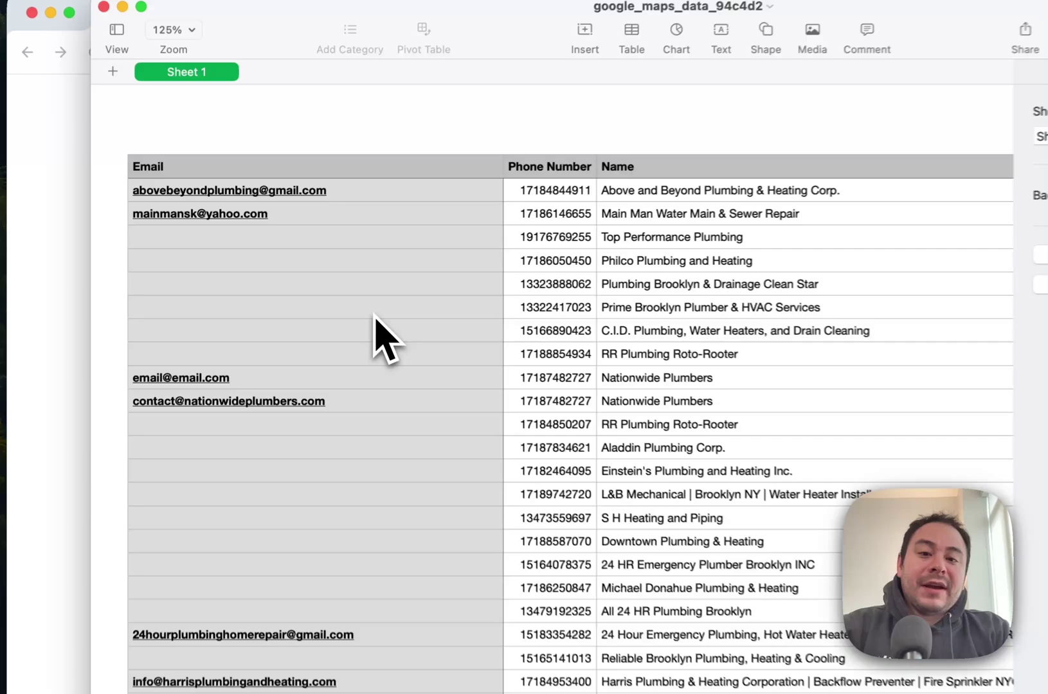
pyautogui.click(310, 302)
pyautogui.click(649, 311)
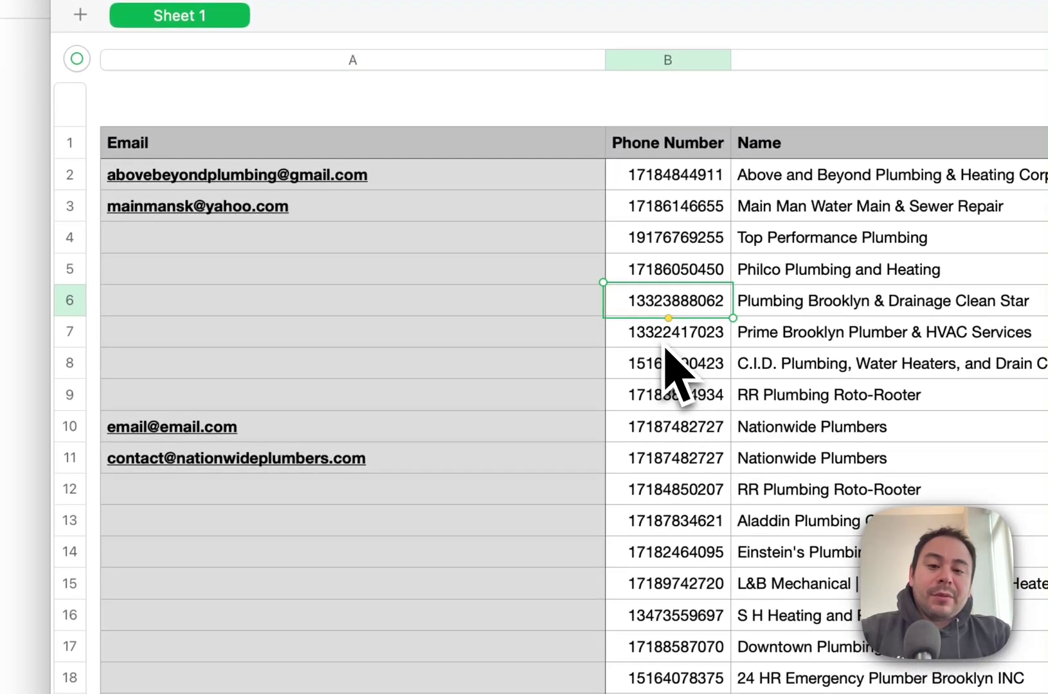
pyautogui.hscroll(10, 454, 360)
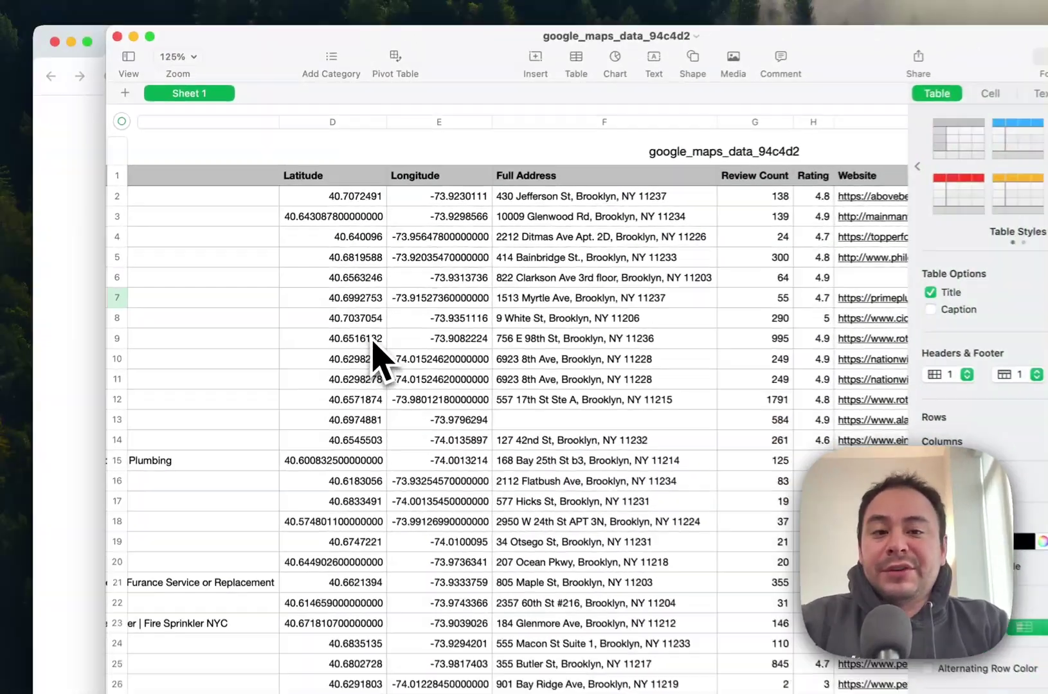
pyautogui.hscroll(-10, 379, 360)
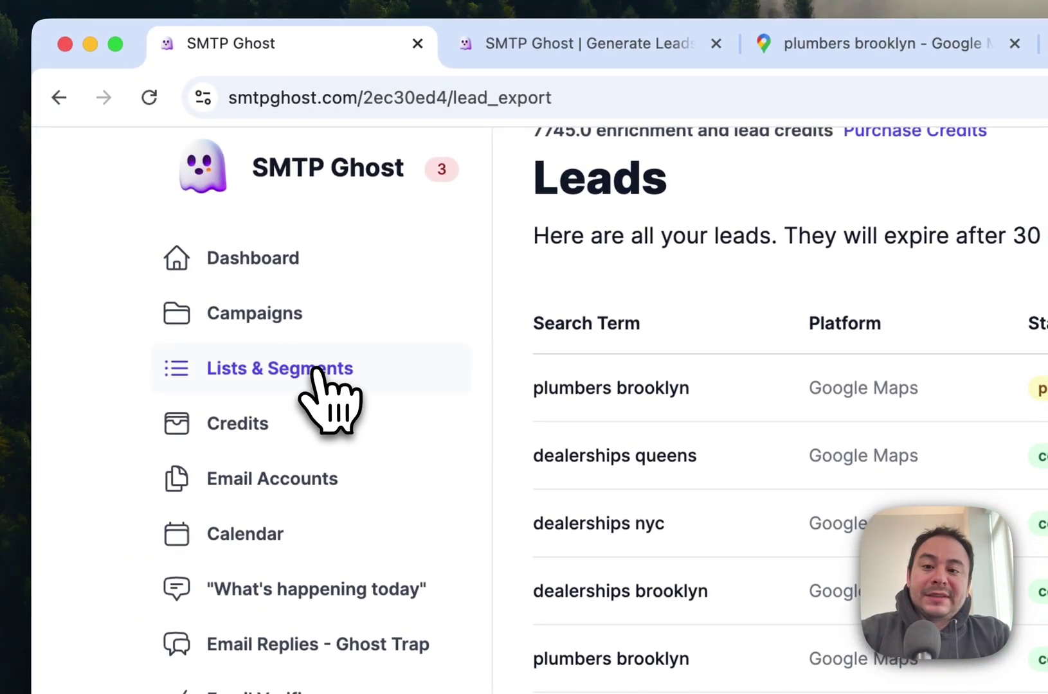
# Create a contact list named 'Plumbers Brooklyn Dec 2 2024' under Lists & Segments.
pyautogui.click(317, 370)
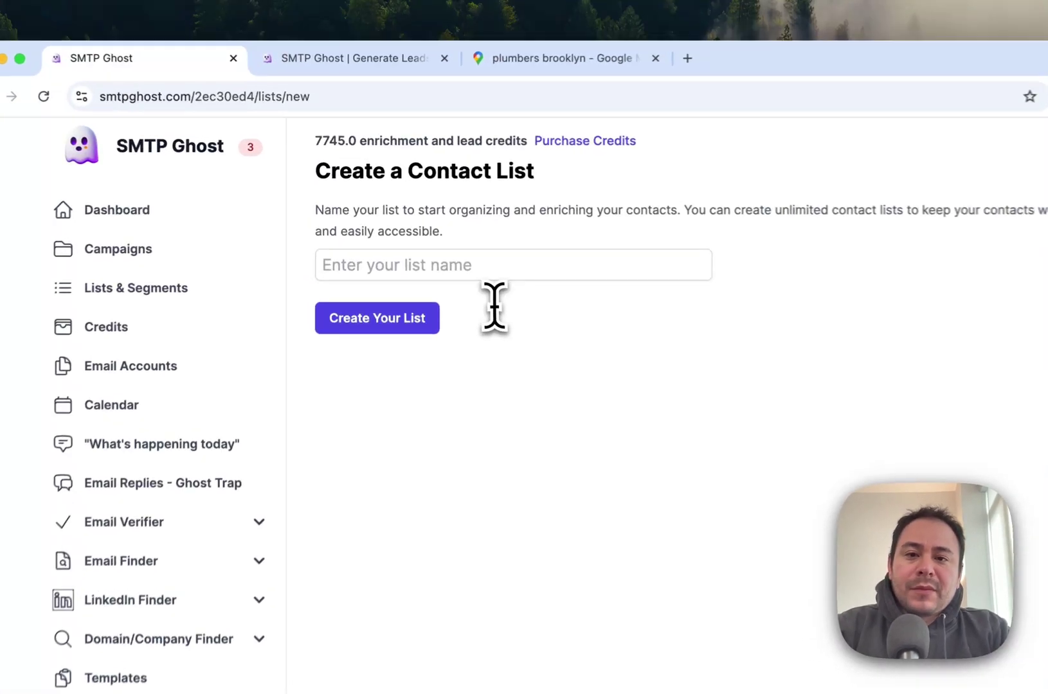
pyautogui.click(405, 232)
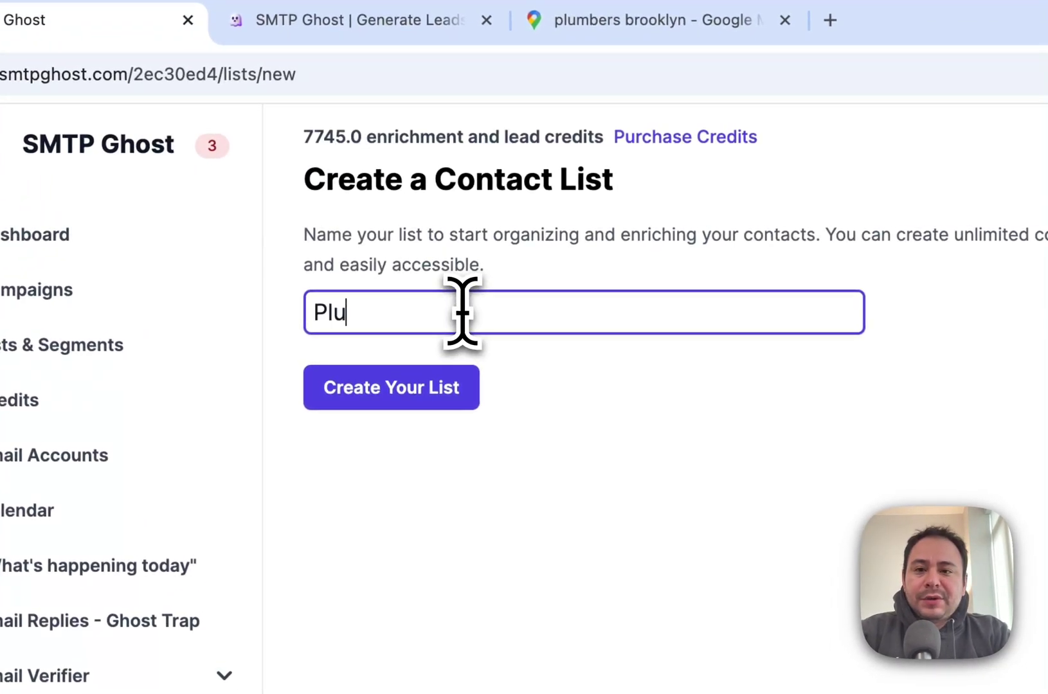
pyautogui.write('Plumbers Brooklyn Dec 2 2024')
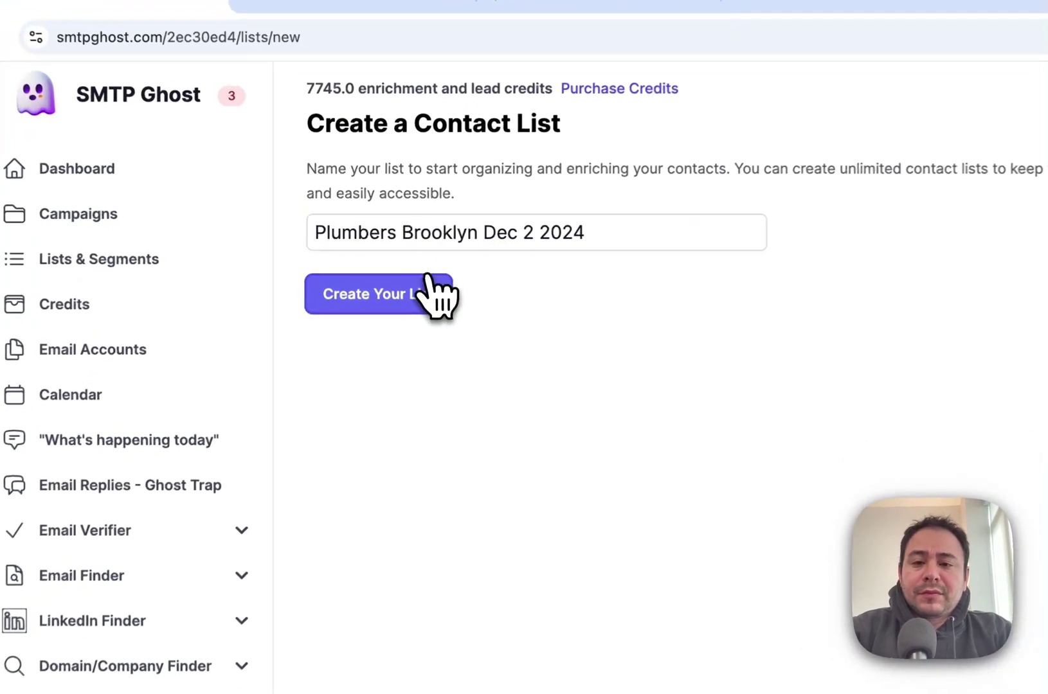
pyautogui.click(400, 270)
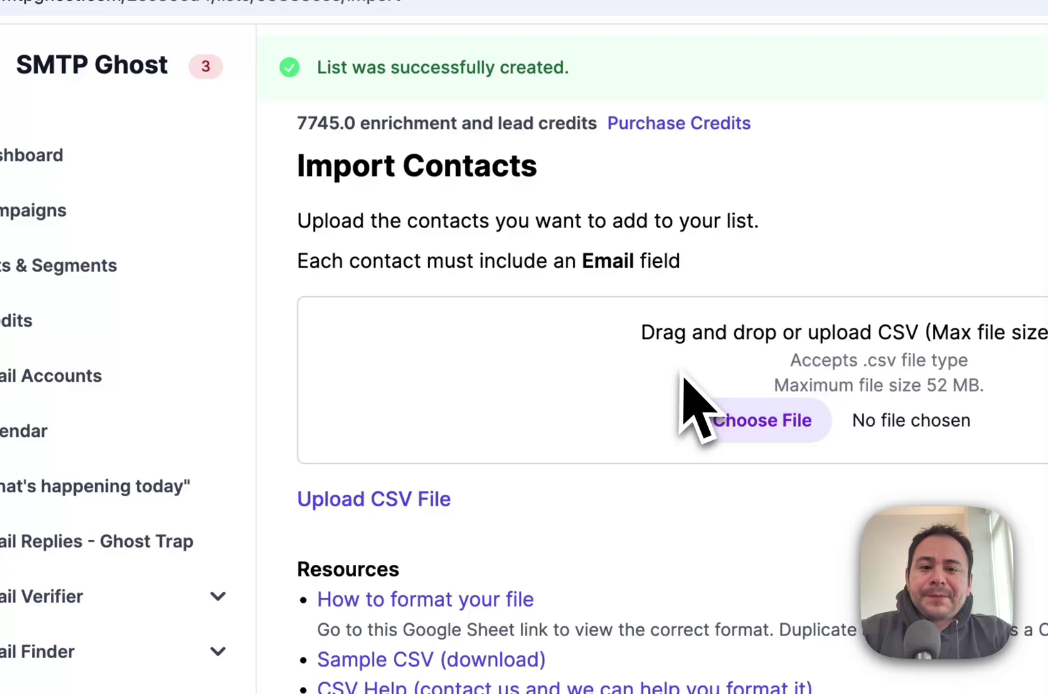
# Load google_maps_data_94c4d2.csv from Downloads into the import form.
pyautogui.click(758, 425)
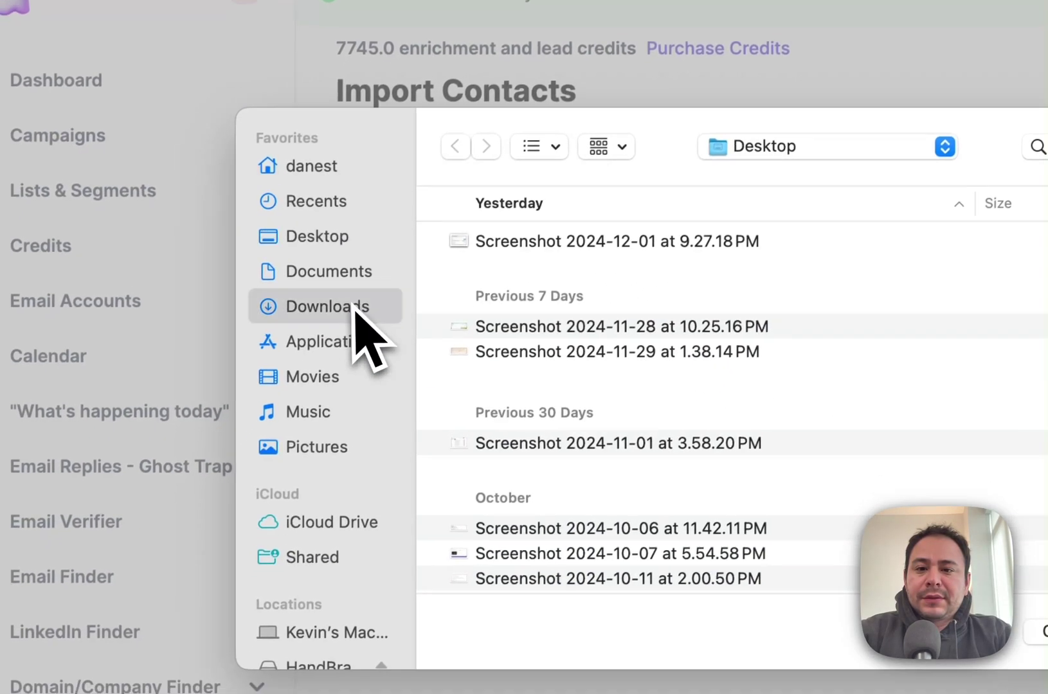
pyautogui.click(312, 383)
pyautogui.click(545, 320)
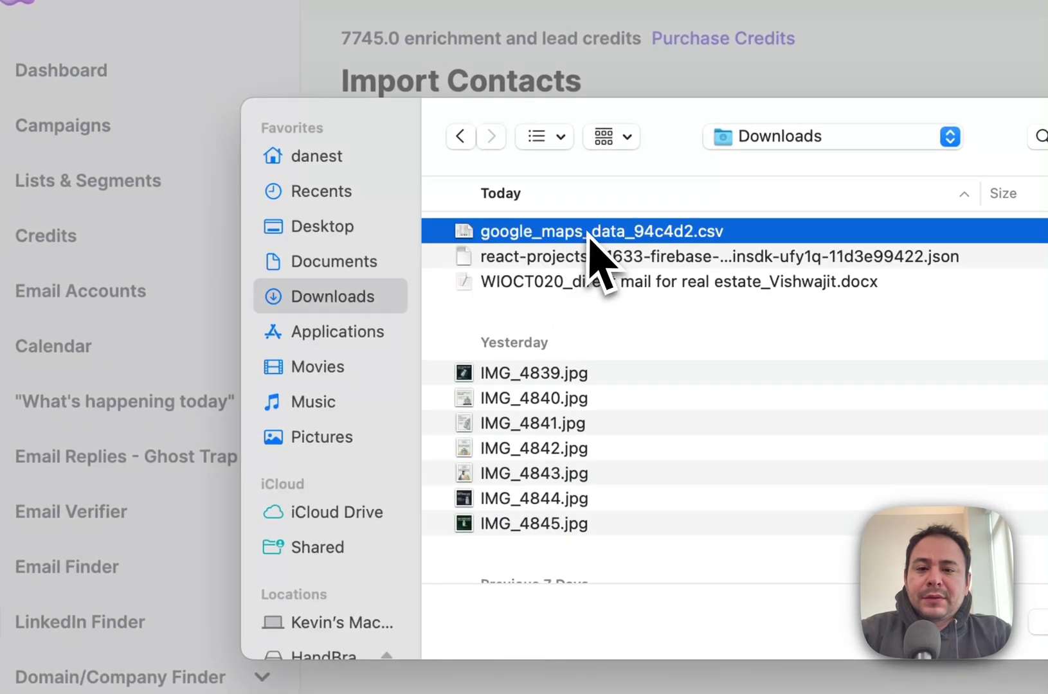
pyautogui.doubleClick(590, 235)
# Review the column-to-property mapping and import the contacts into the list.
pyautogui.scroll(-3, 614, 270)
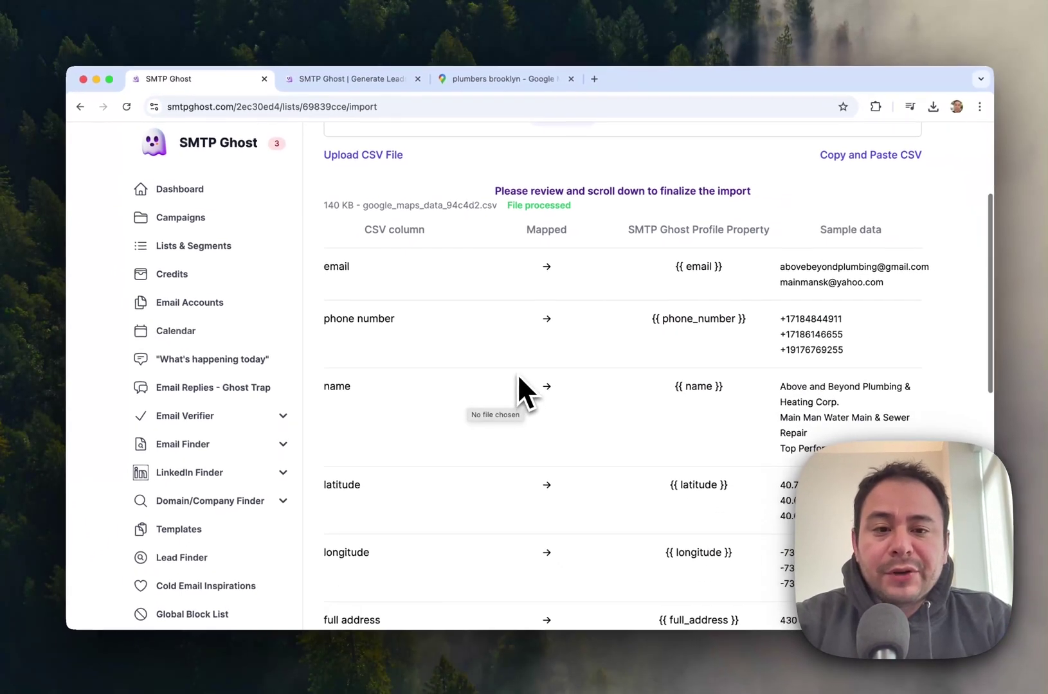
pyautogui.scroll(-3, 645, 437)
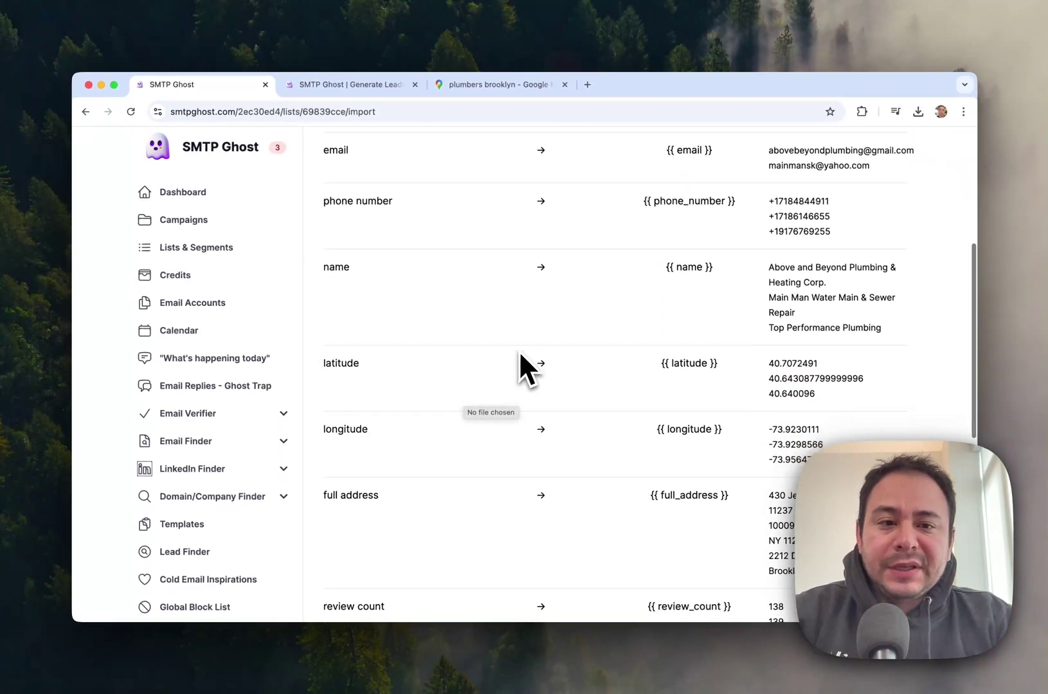
pyautogui.scroll(-7, 521, 352)
pyautogui.scroll(4, 521, 352)
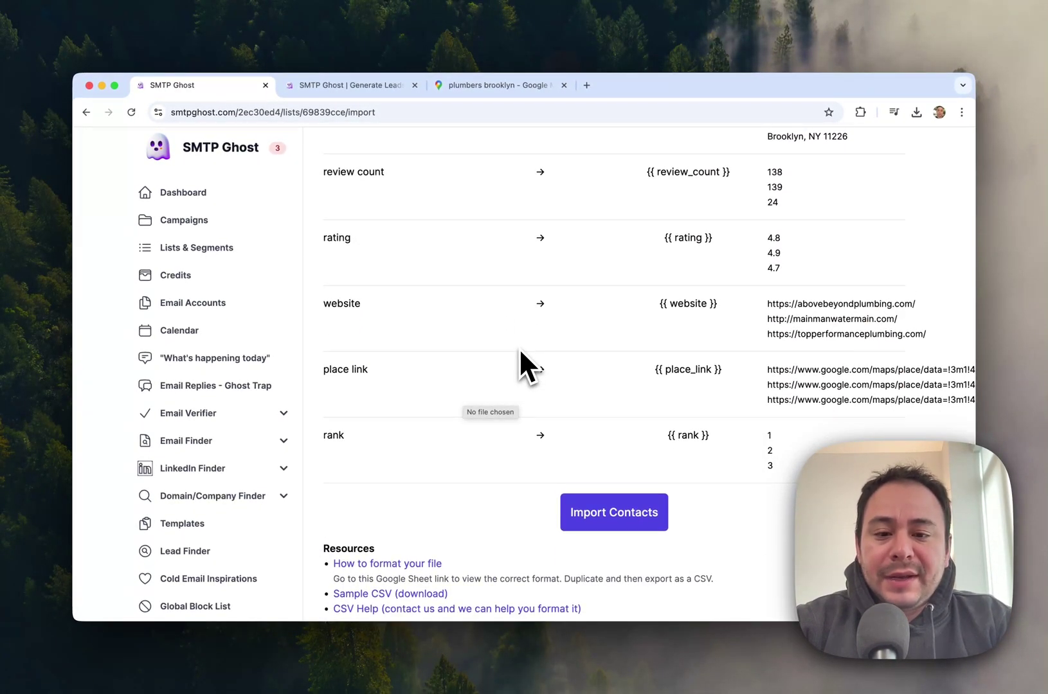
pyautogui.scroll(10, 519, 348)
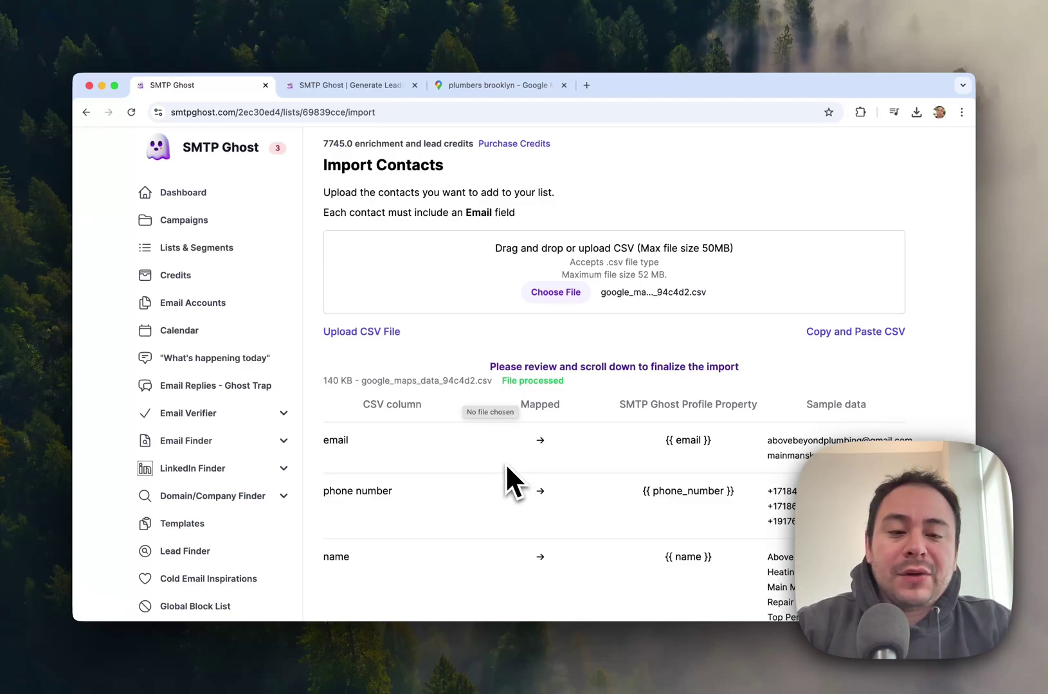
pyautogui.scroll(-10, 511, 476)
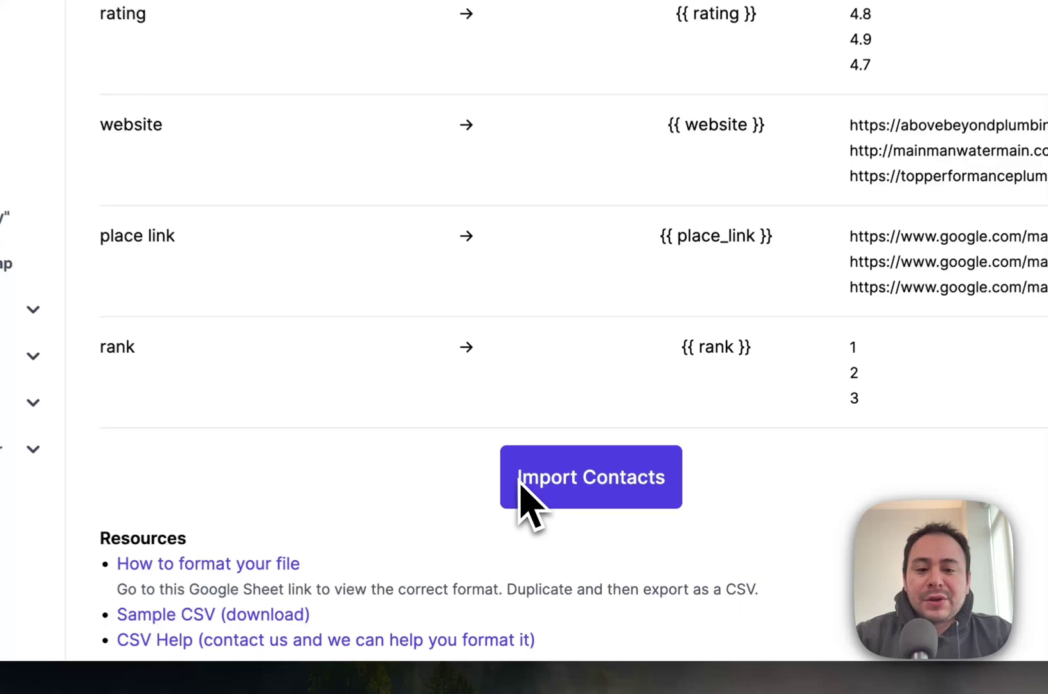
pyautogui.click(601, 509)
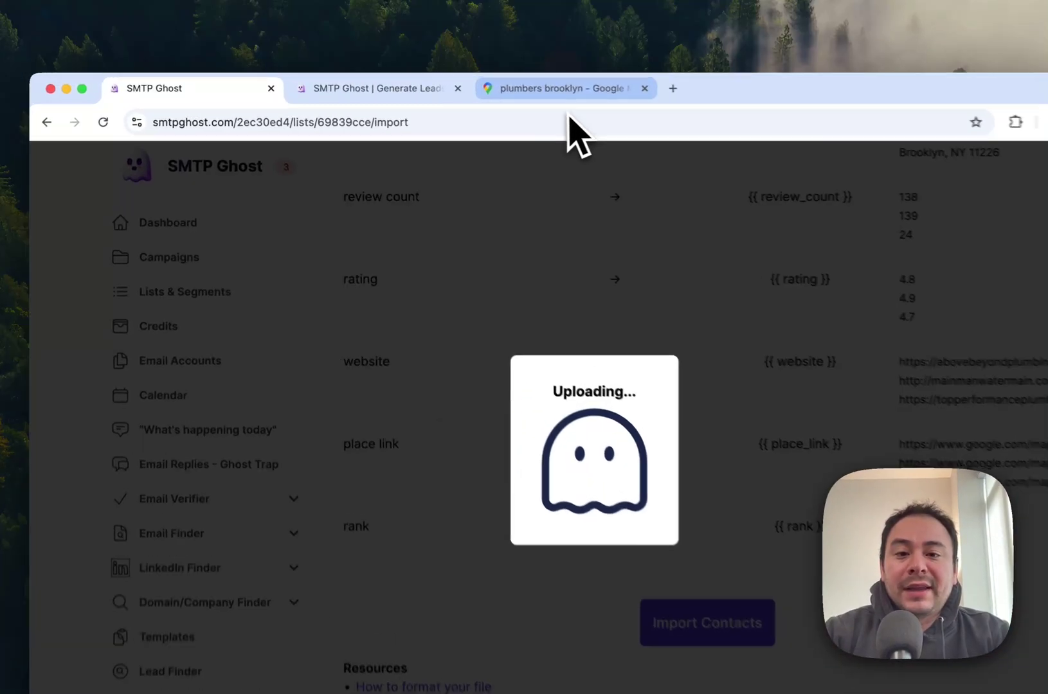
# Search Google Maps for 'plumbers queens', then return to SMTP Ghost's imported list.
pyautogui.click(502, 86)
pyautogui.doubleClick(214, 151)
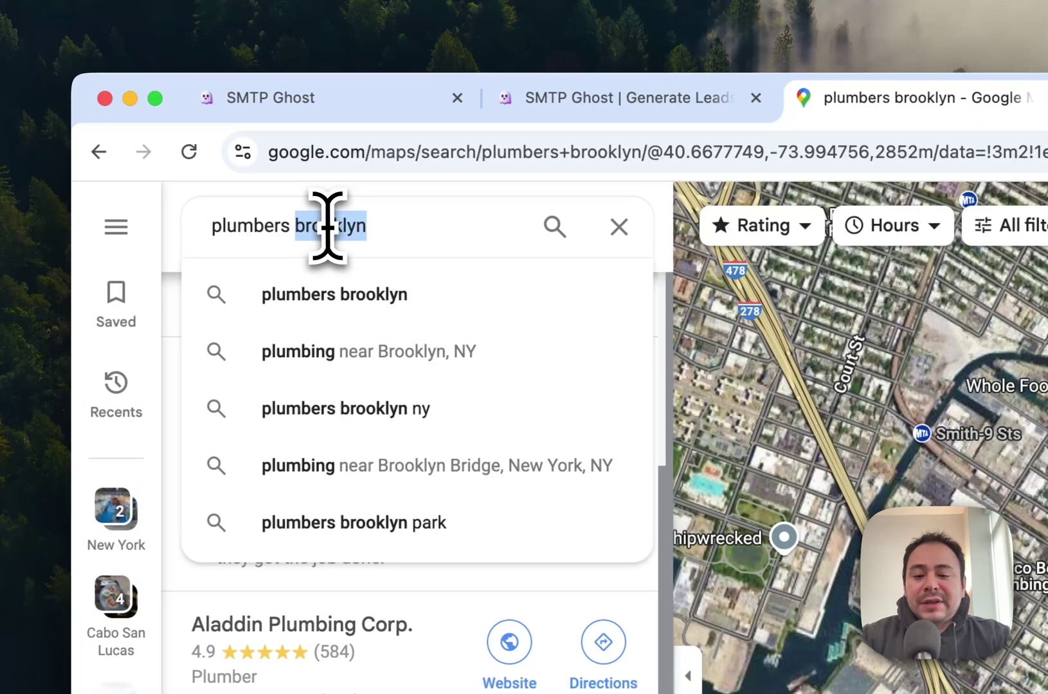
pyautogui.write('queens')
pyautogui.press('Return')
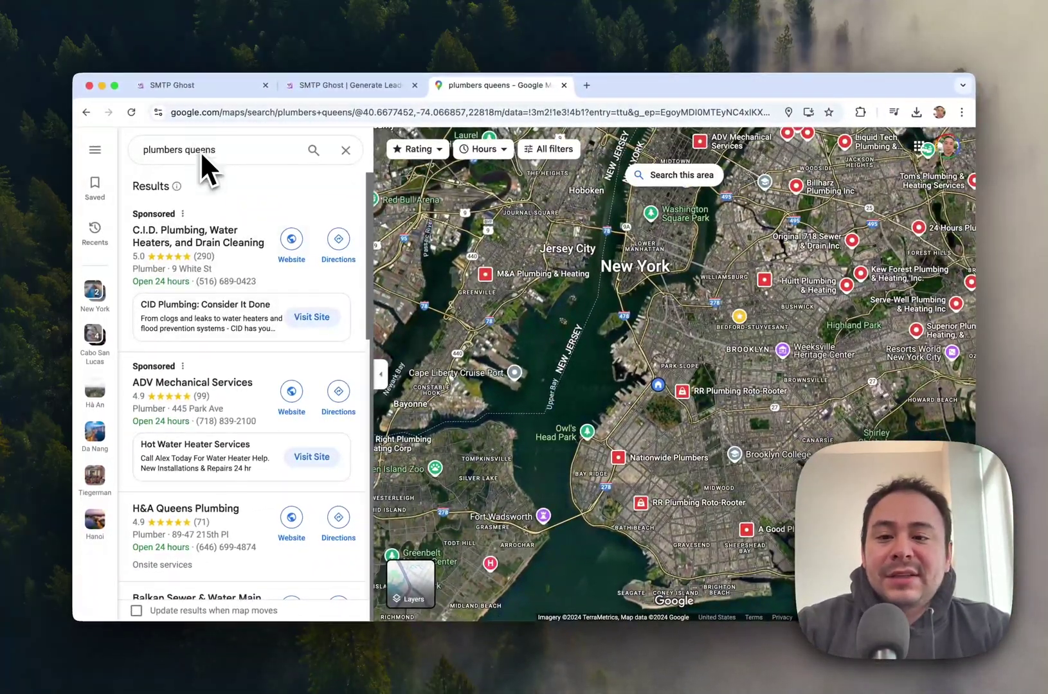
pyautogui.scroll(-1, 222, 385)
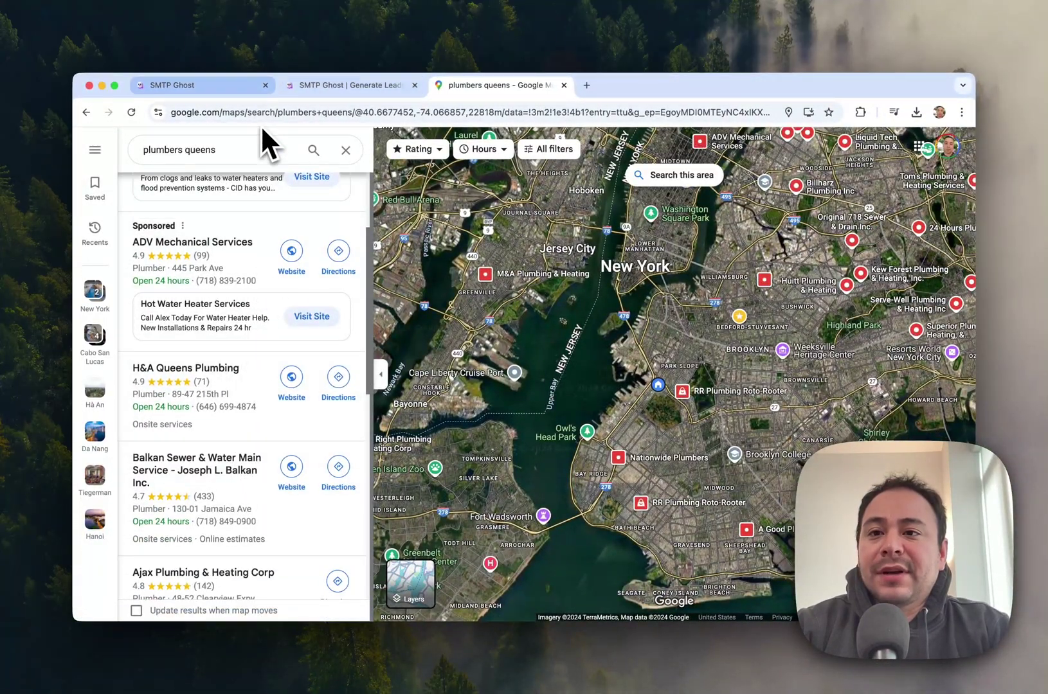
pyautogui.click(229, 95)
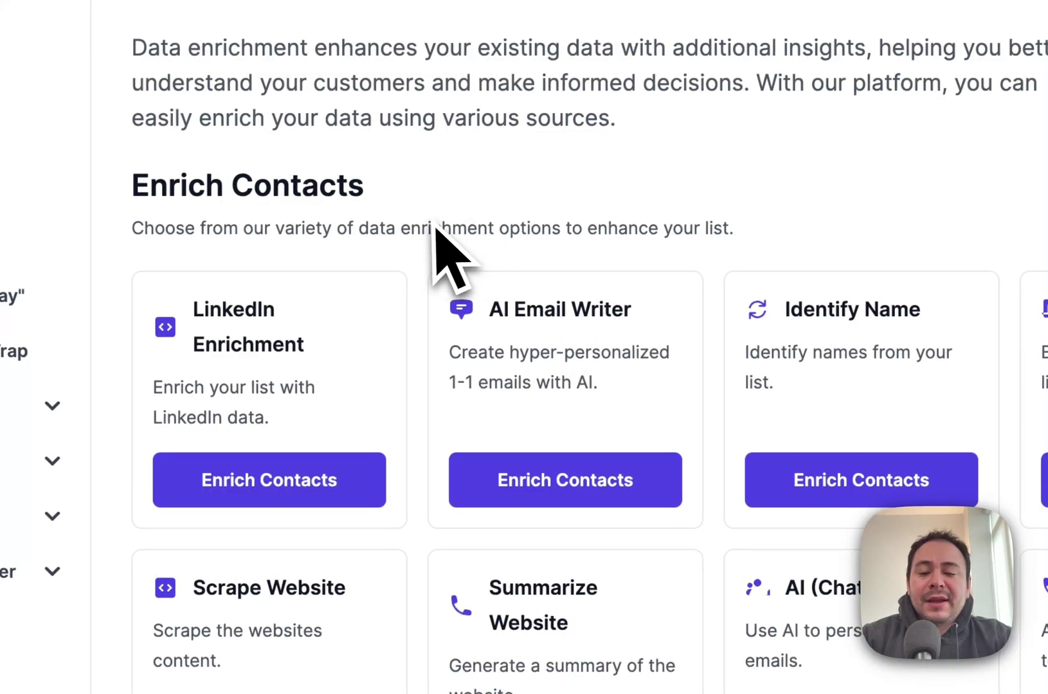
pyautogui.scroll(-10, 424, 212)
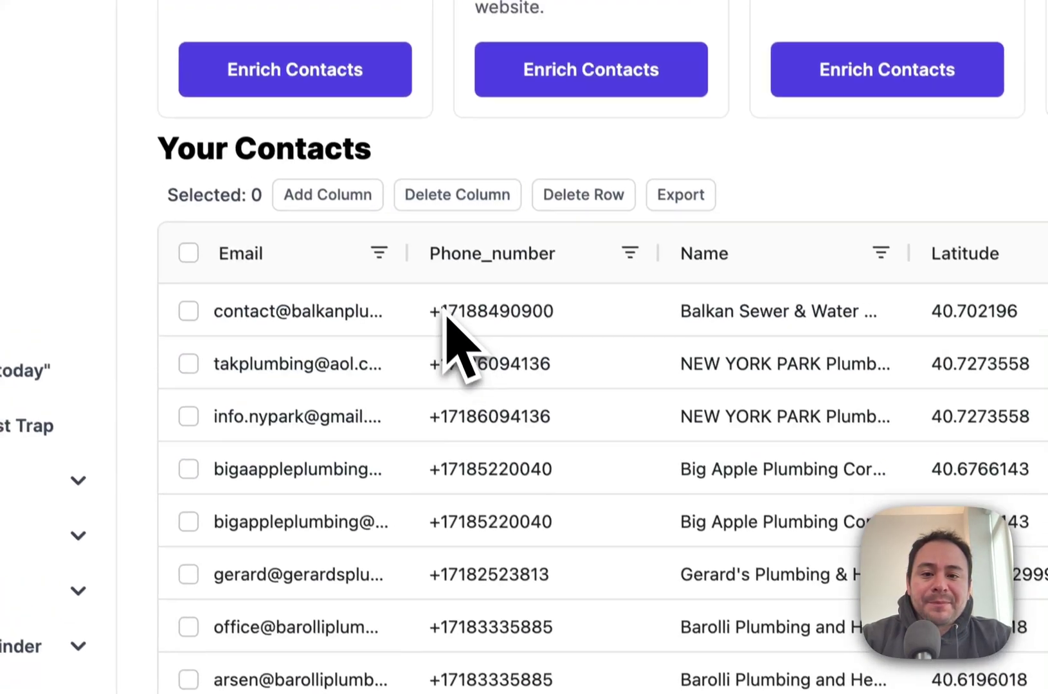
pyautogui.scroll(-3, 619, 364)
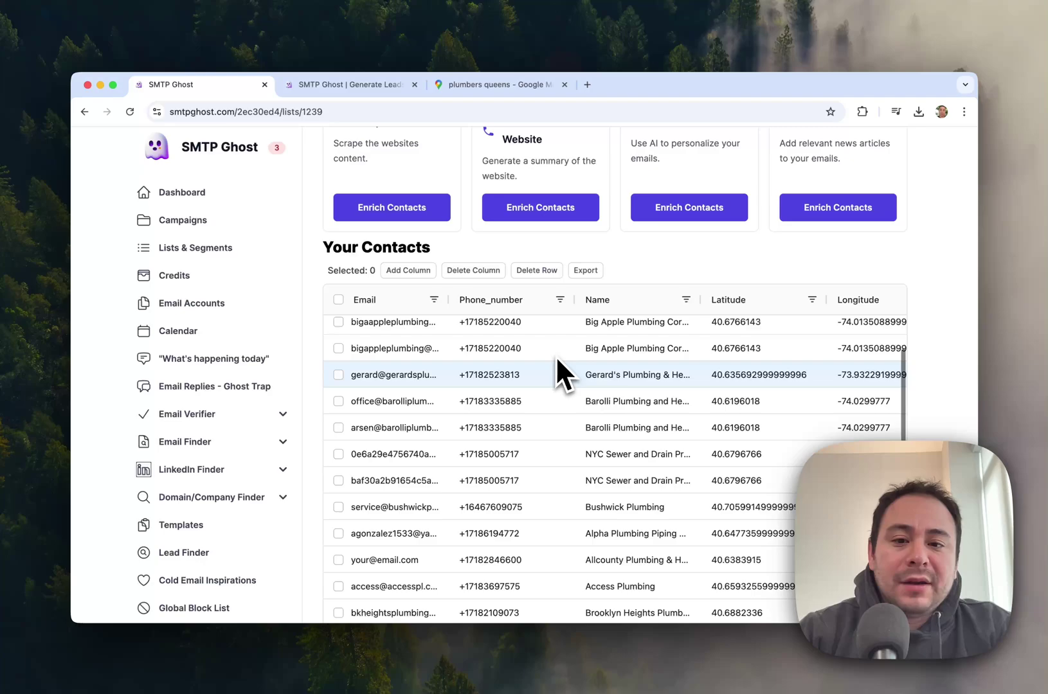
pyautogui.hscroll(5, 611, 382)
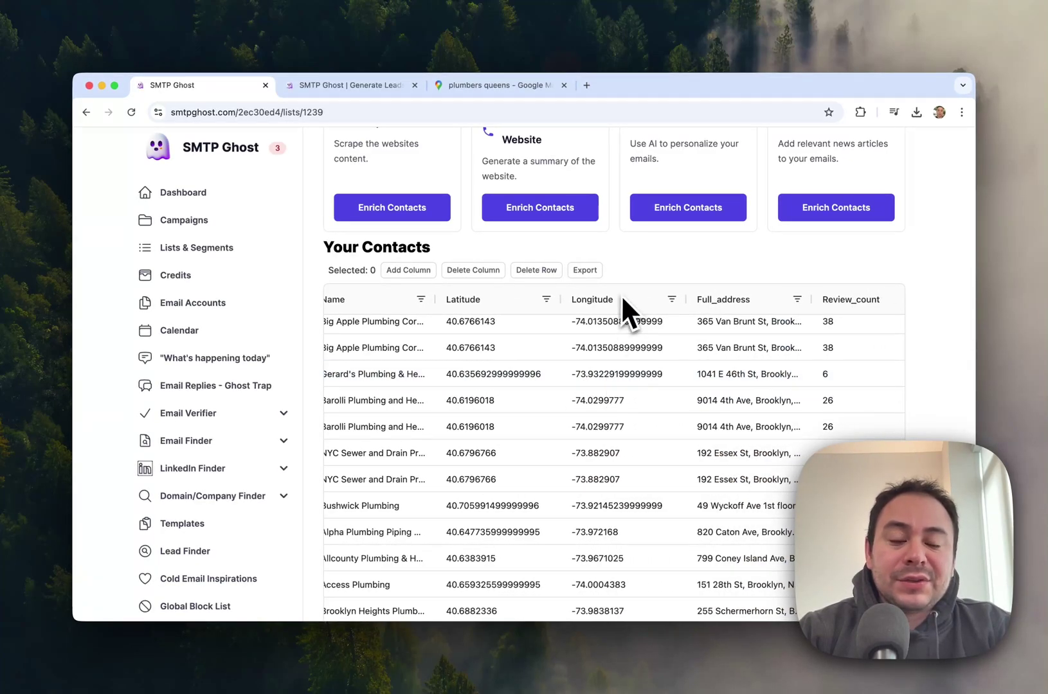
pyautogui.scroll(10, 629, 271)
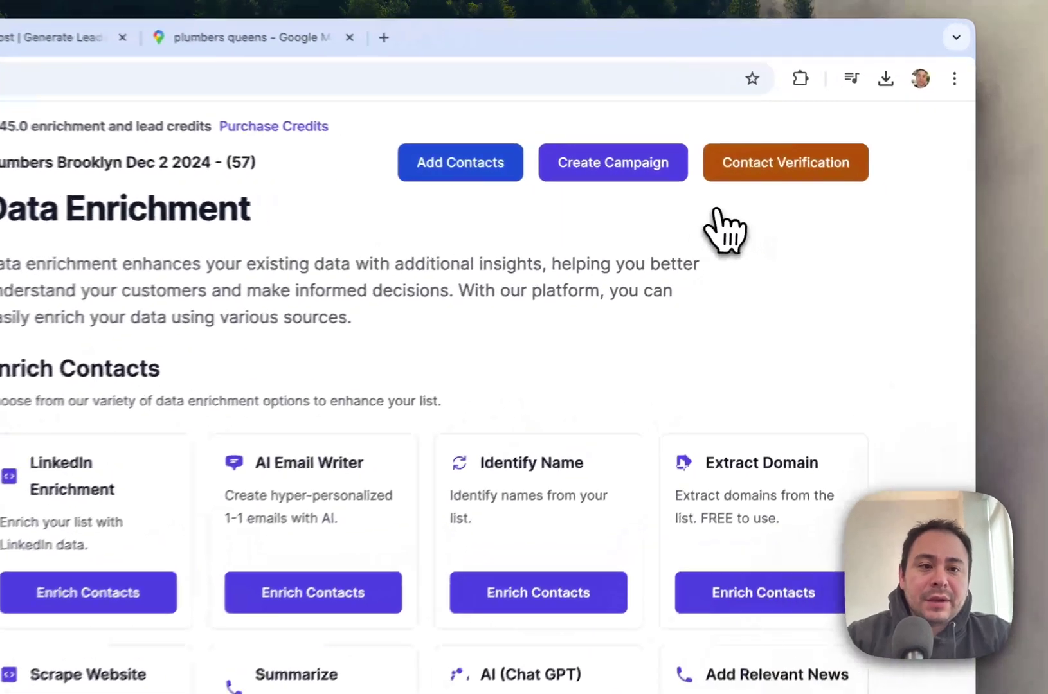
# Begin verification of the list's 57 emails, then reopen the Google Maps Scraper.
pyautogui.click(850, 175)
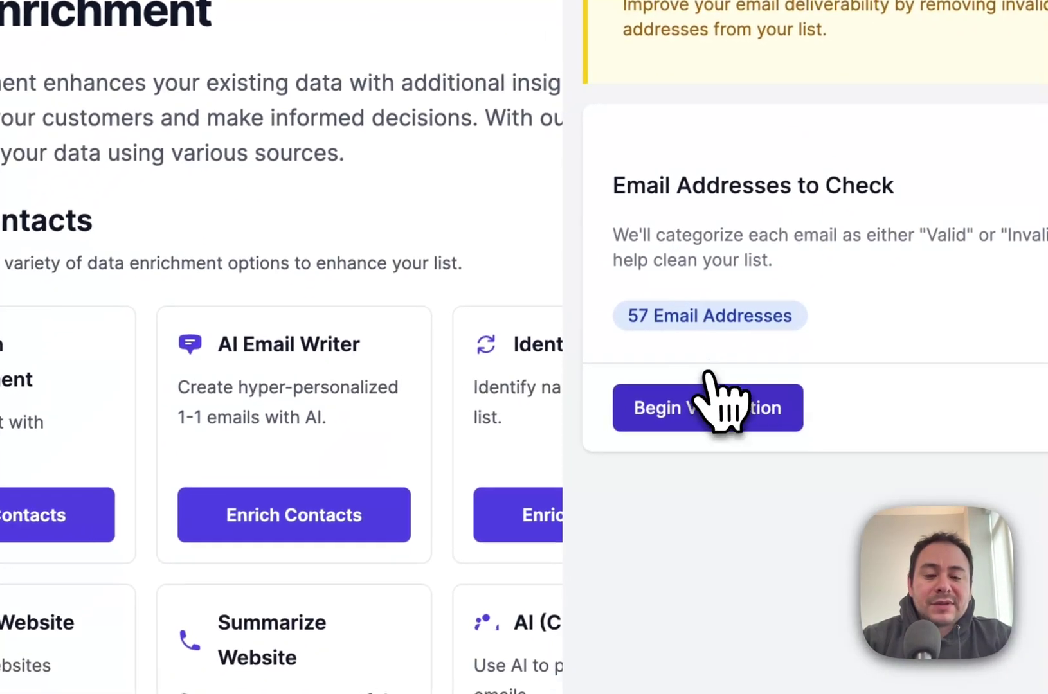
pyautogui.click(550, 586)
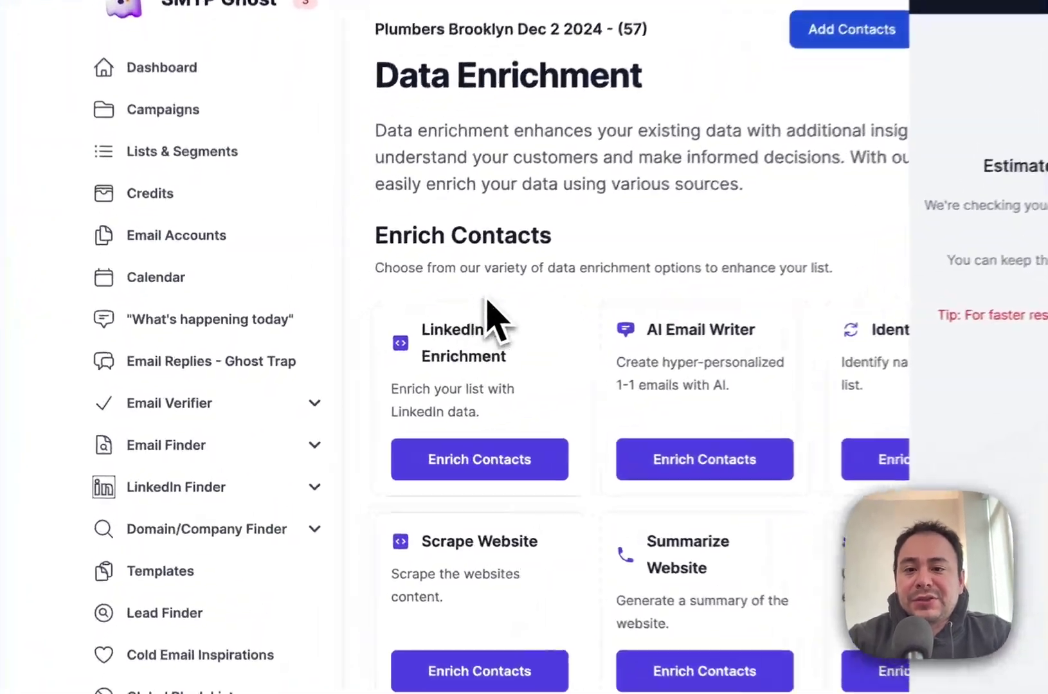
pyautogui.scroll(-3, 487, 300)
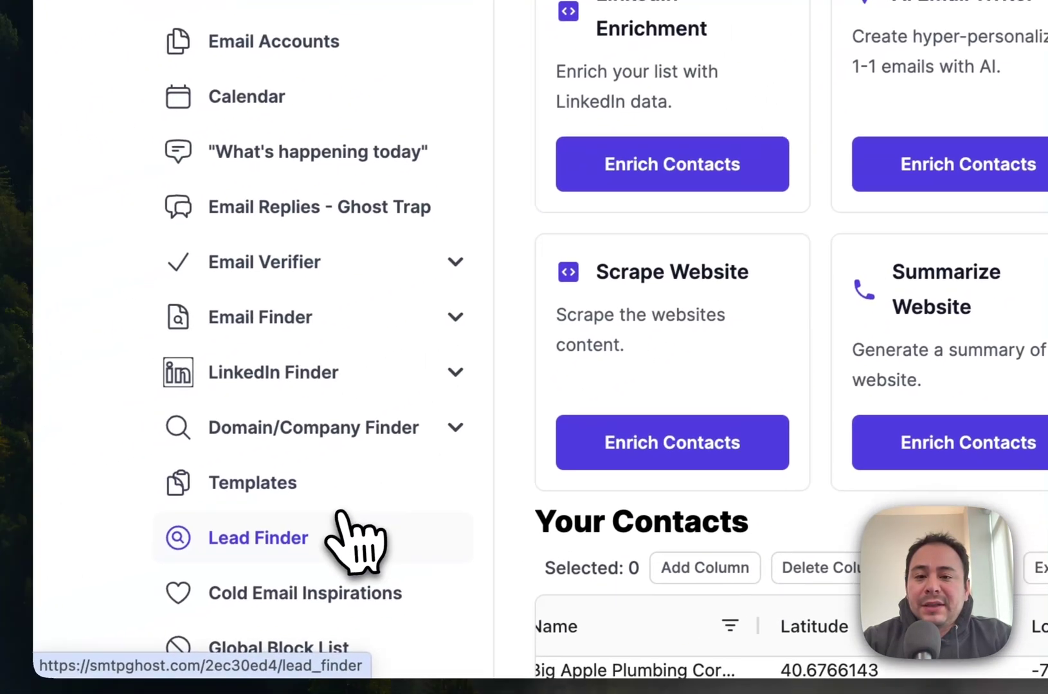
pyautogui.click(352, 540)
pyautogui.click(463, 518)
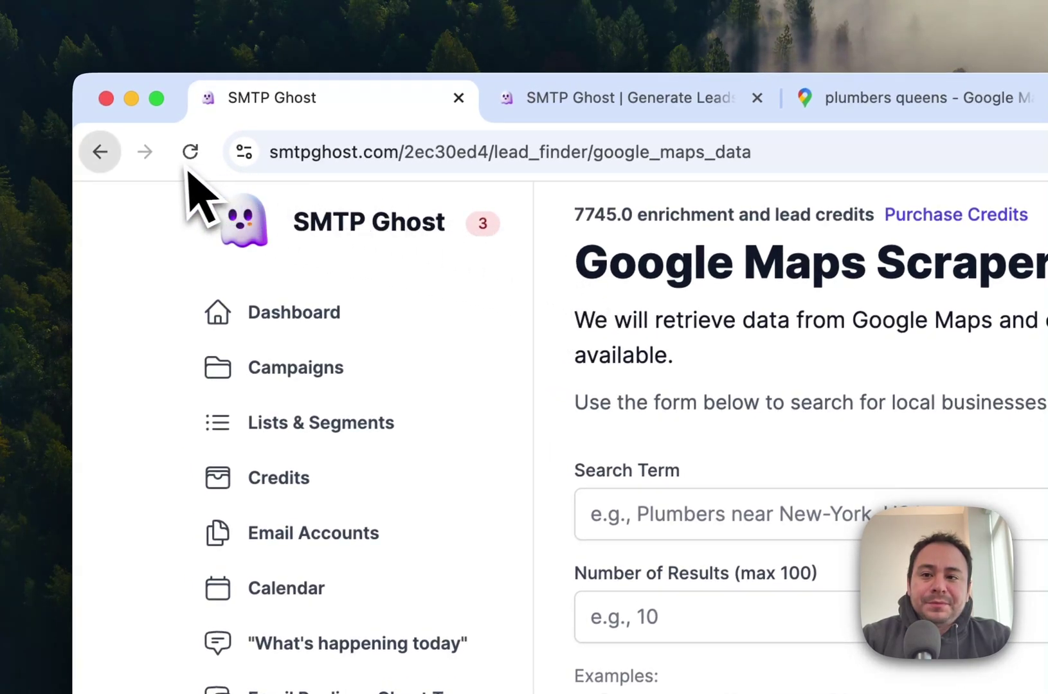
# Return to Lead Finder and open the Leads table showing the pending 'plumbers brooklyn' scrape.
pyautogui.click(101, 152)
pyautogui.click(459, 302)
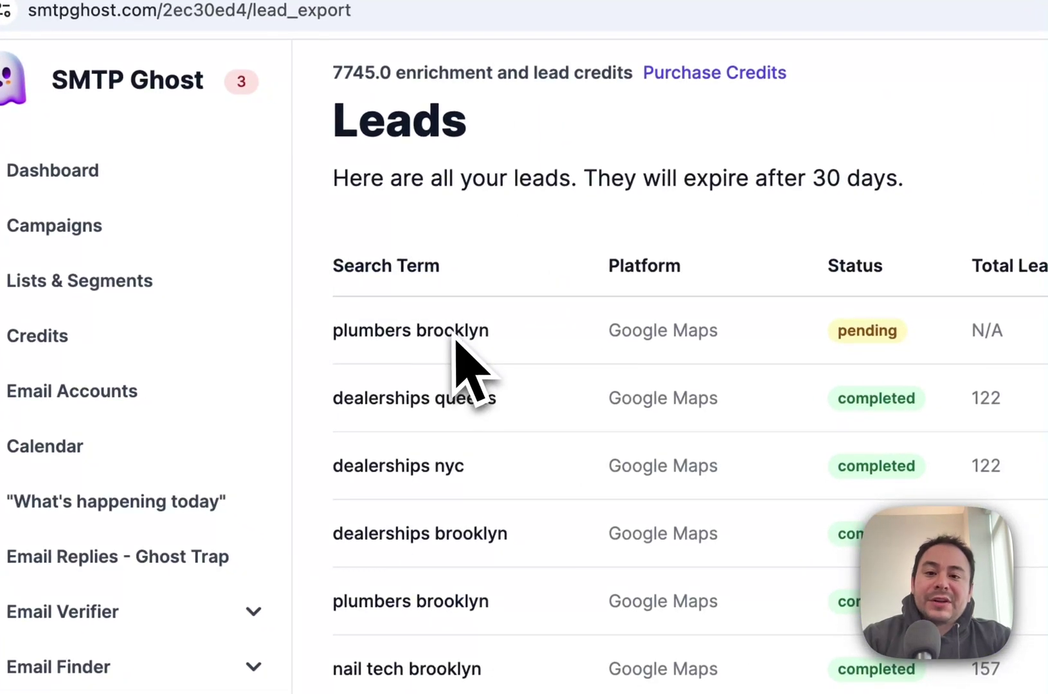